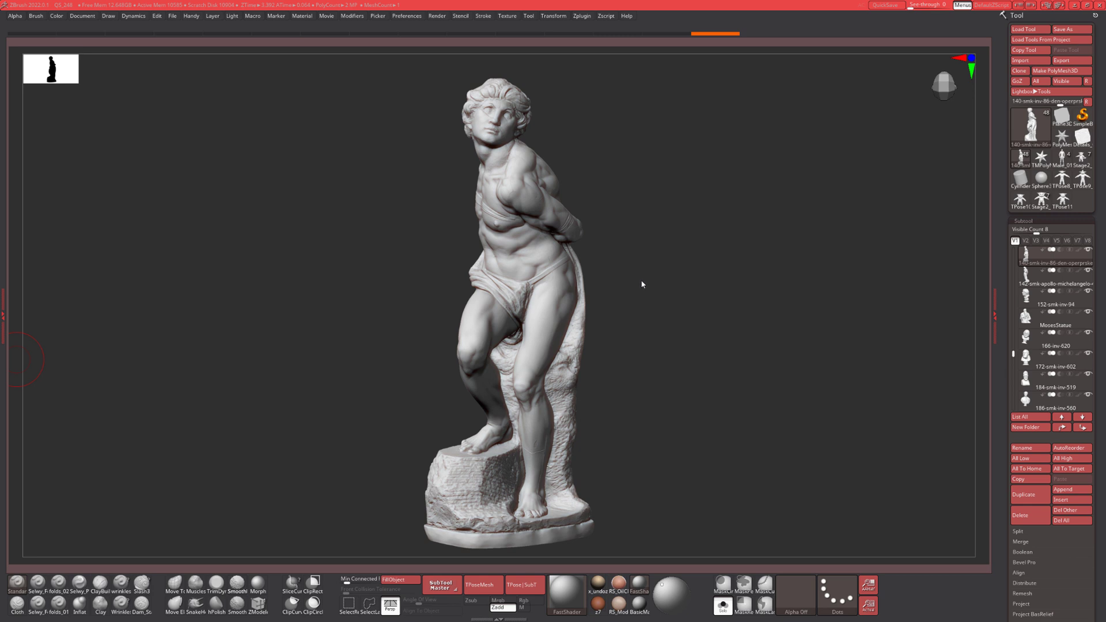
Examine the full-figure statue's pose from front and three-quarter angles, comparing the head, torso and leg directions.
left_click_drag(642, 284, 676, 283)
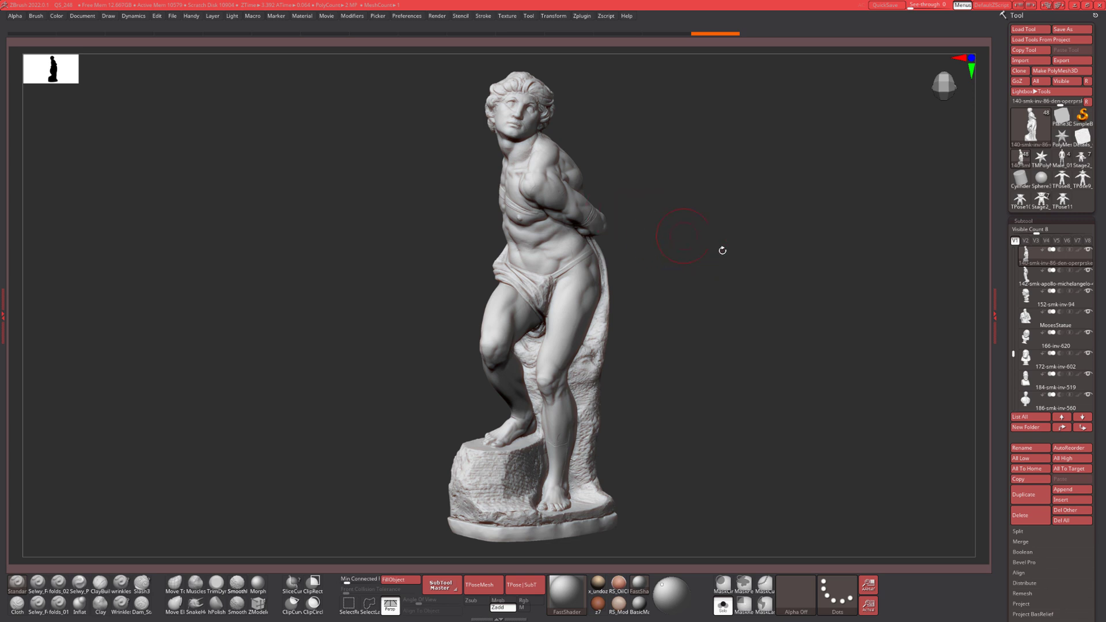
left_click_drag(743, 265, 634, 274)
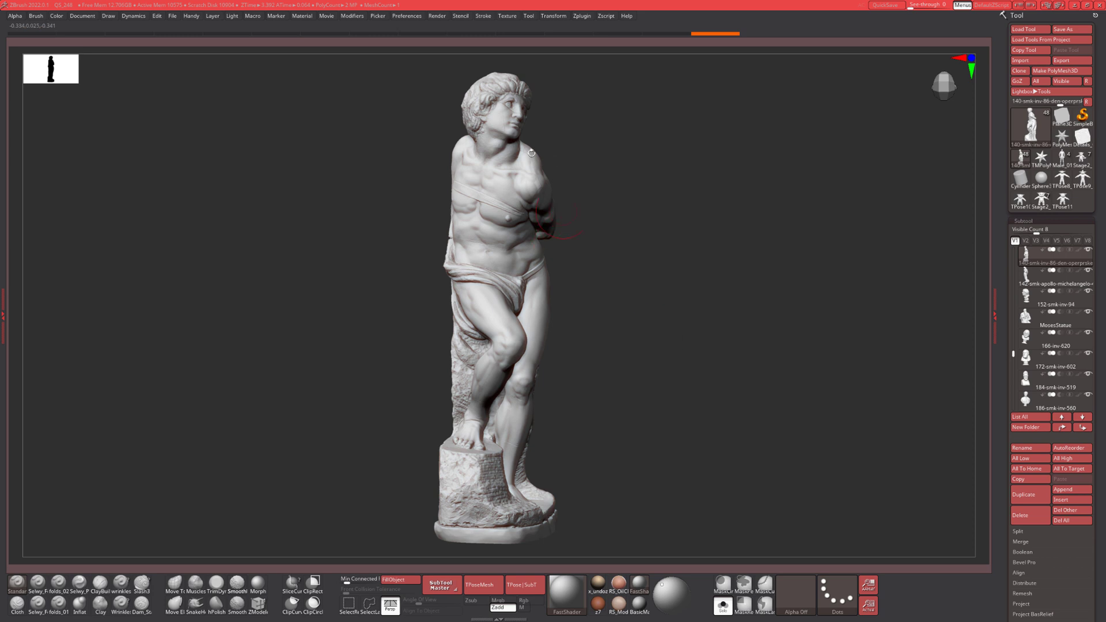
left_click_drag(632, 187, 662, 208)
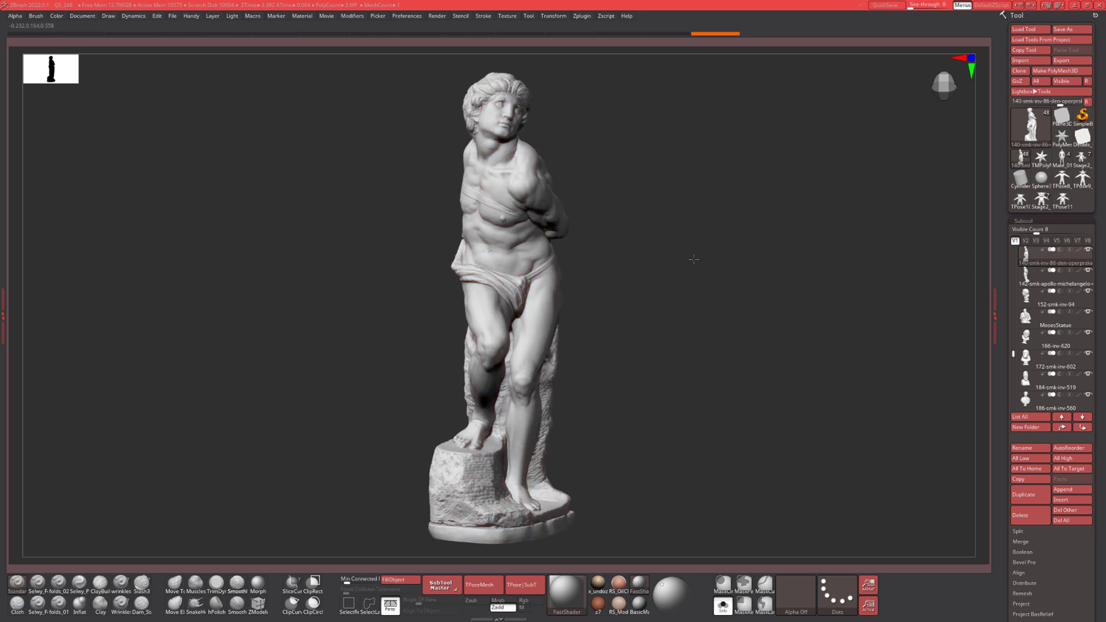
mouse_move(694, 259)
left_mouse_down()
mouse_move(671, 307)
mouse_move(655, 302)
mouse_move(660, 315)
mouse_move(683, 276)
left_mouse_up()
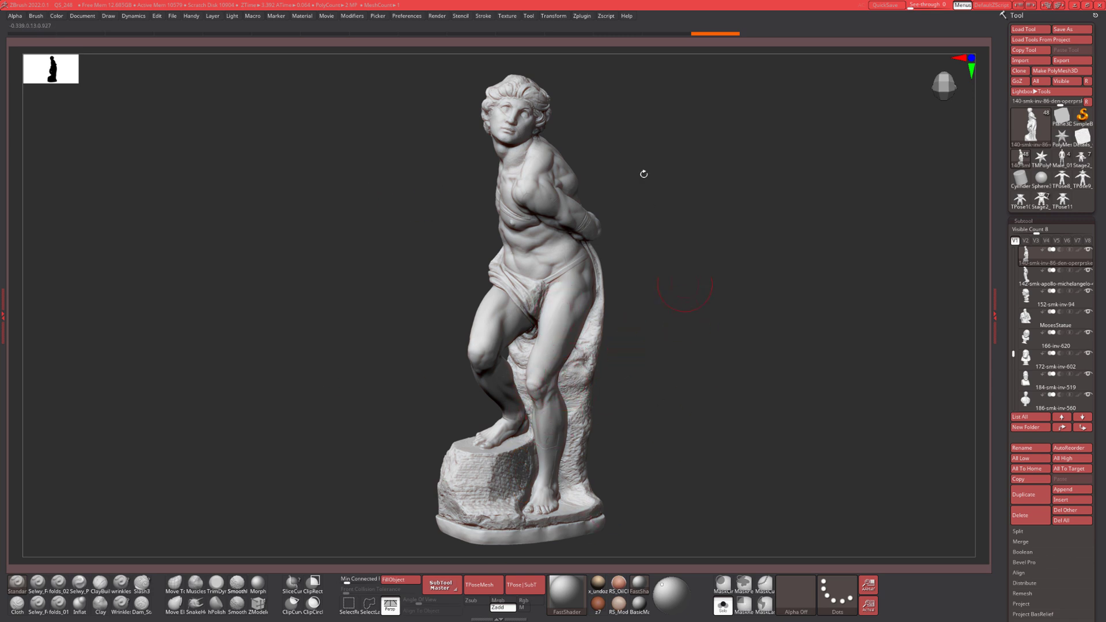
left_click_drag(753, 173, 652, 304)
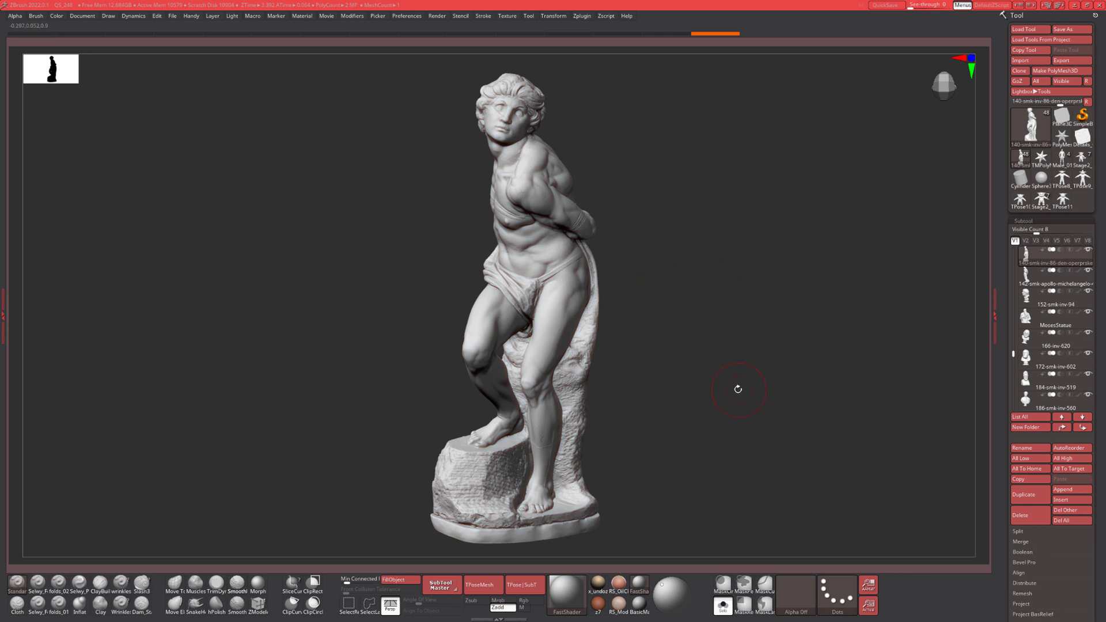
left_click_drag(735, 387, 716, 383)
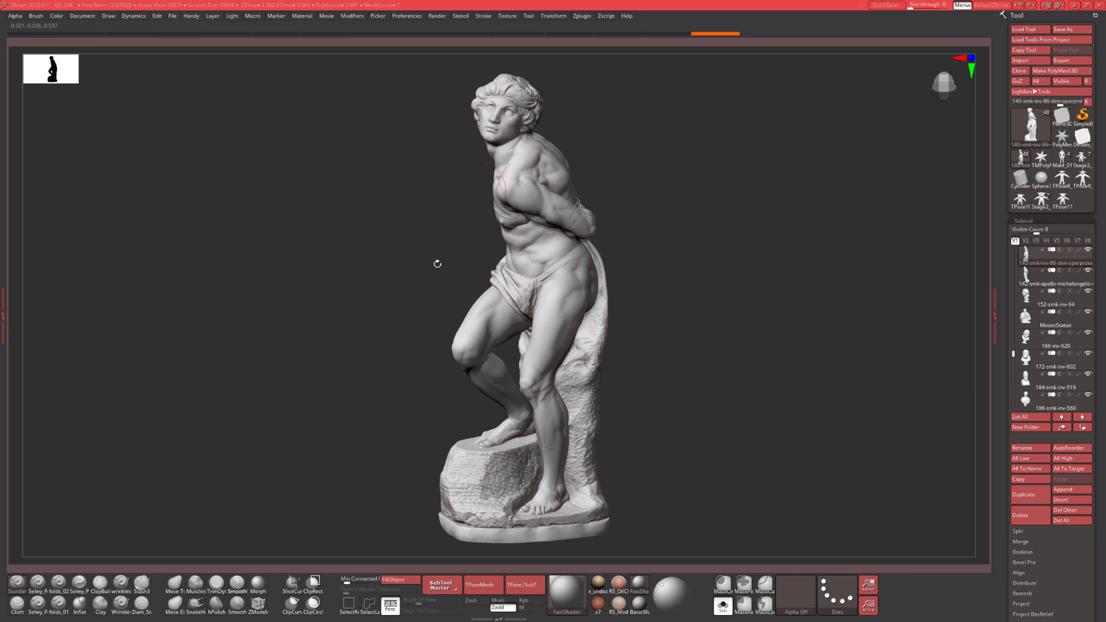
left_click_drag(717, 333, 597, 326)
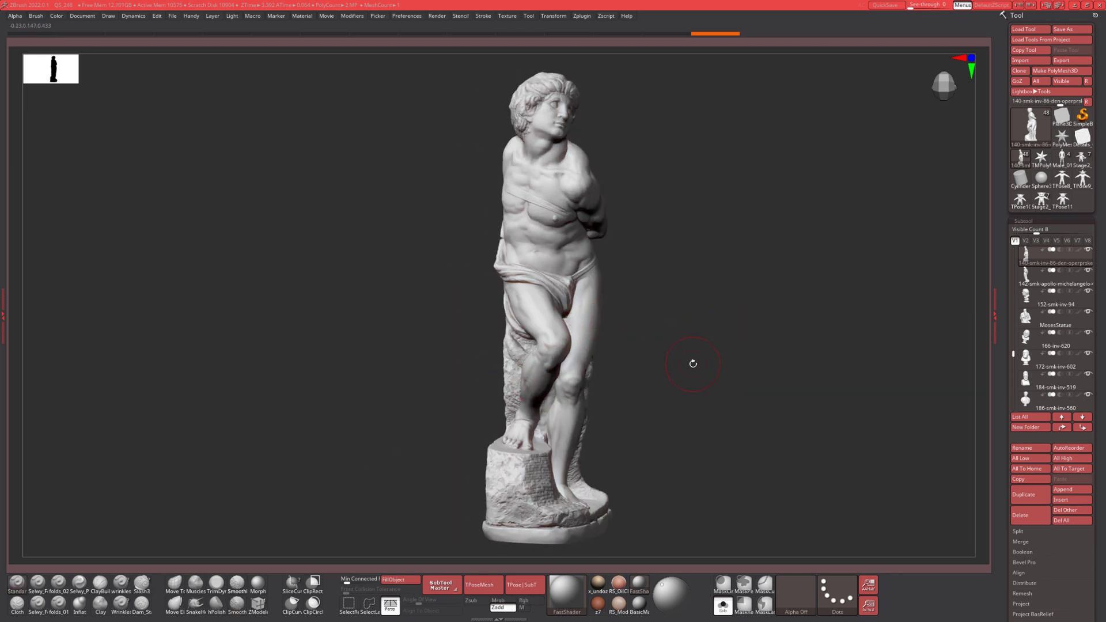
mouse_move(693, 362)
left_mouse_down()
mouse_move(710, 348)
mouse_move(691, 361)
mouse_move(629, 357)
left_mouse_up()
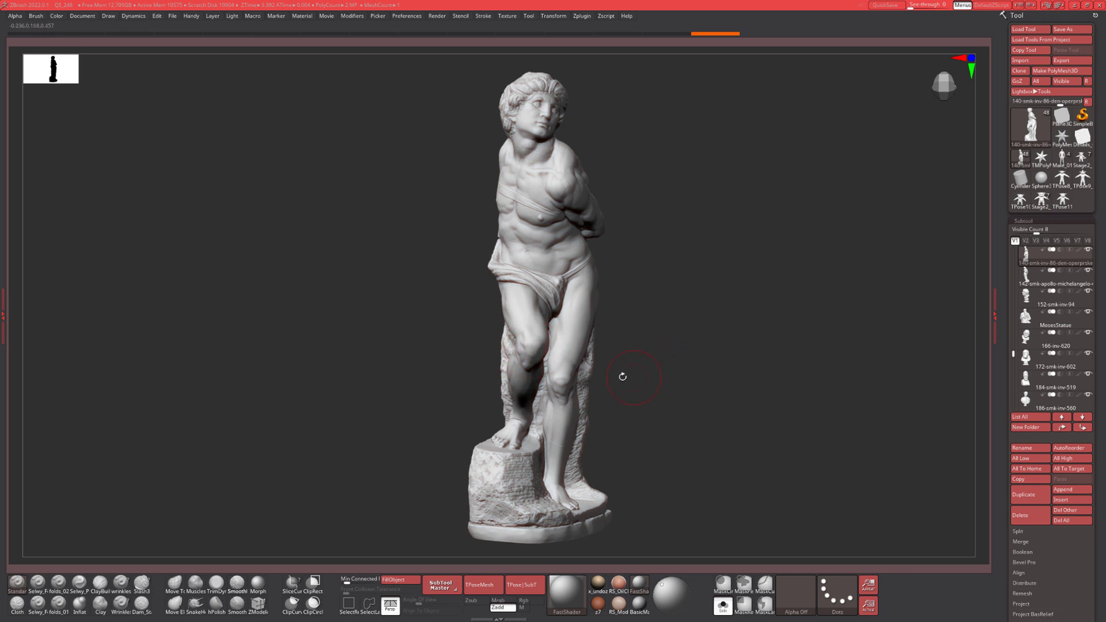
left_click_drag(760, 365, 718, 357)
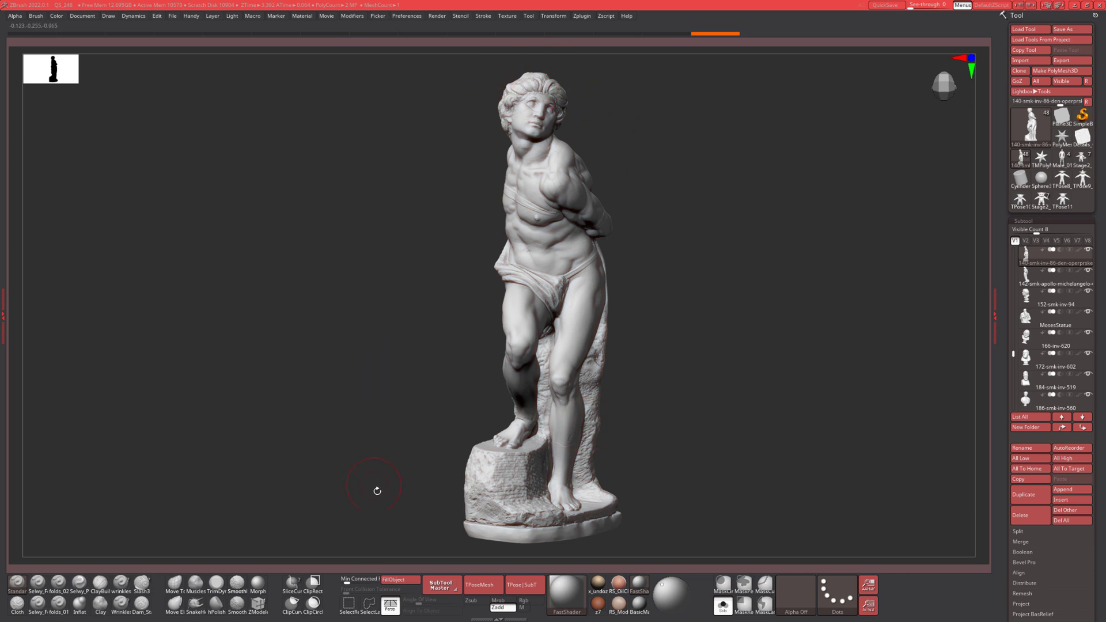
left_click_drag(788, 478, 671, 412)
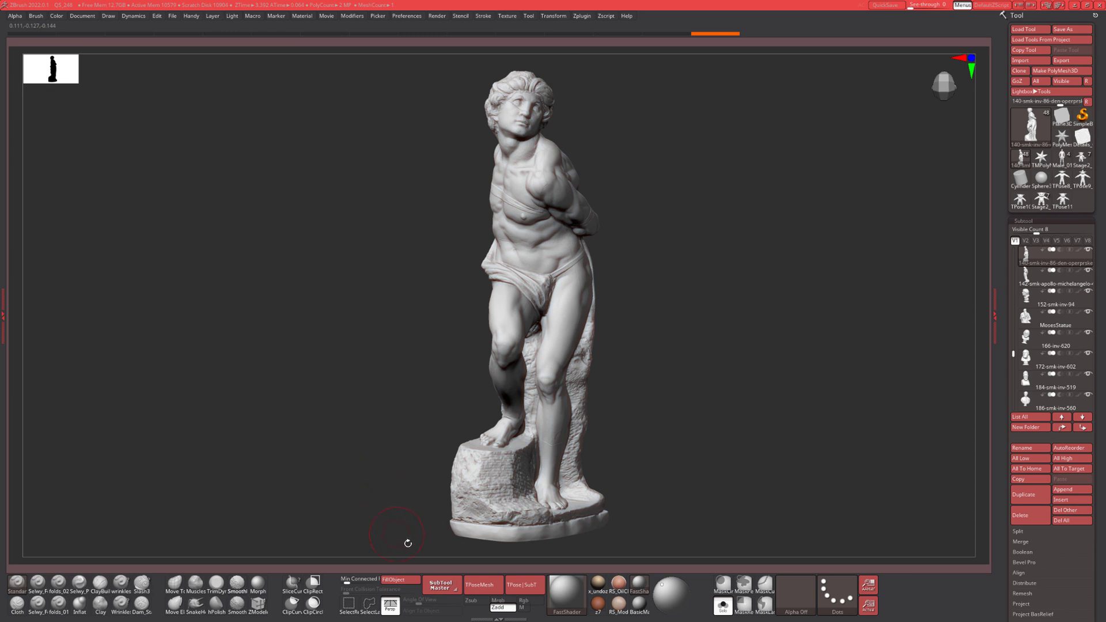
left_click_drag(693, 494, 678, 487)
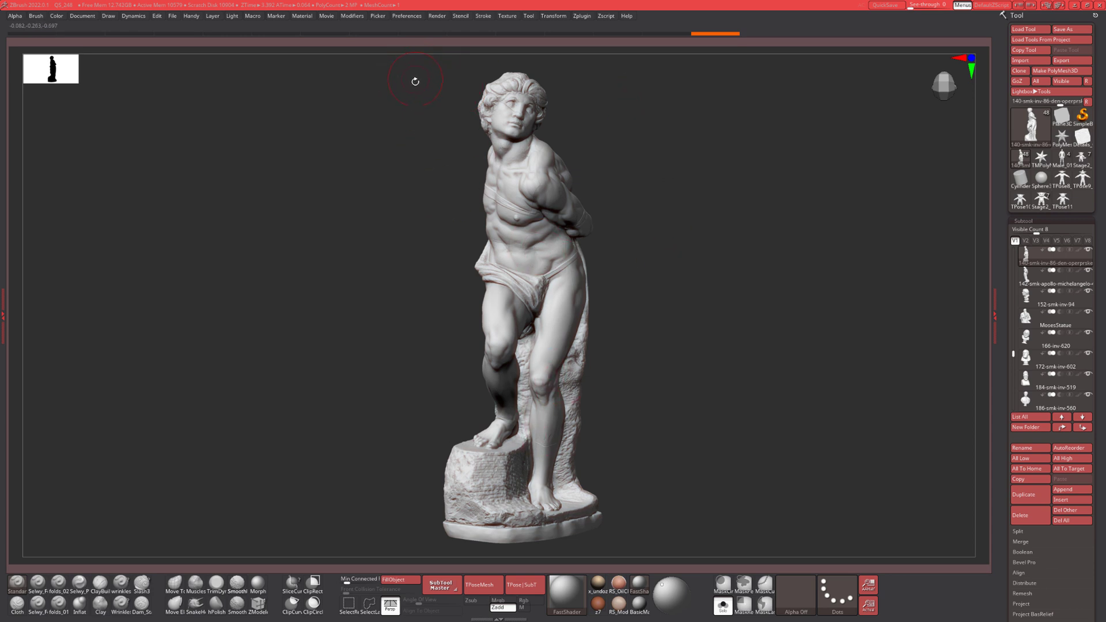
Inspect the statue's twisting torso, hips and bent leg from alternating angles, keeping the whole figure in view.
mouse_move(418, 81)
left_mouse_down("ctrl")
mouse_move(703, 415)
mouse_move(679, 246)
mouse_move(715, 311)
left_mouse_up("ctrl")
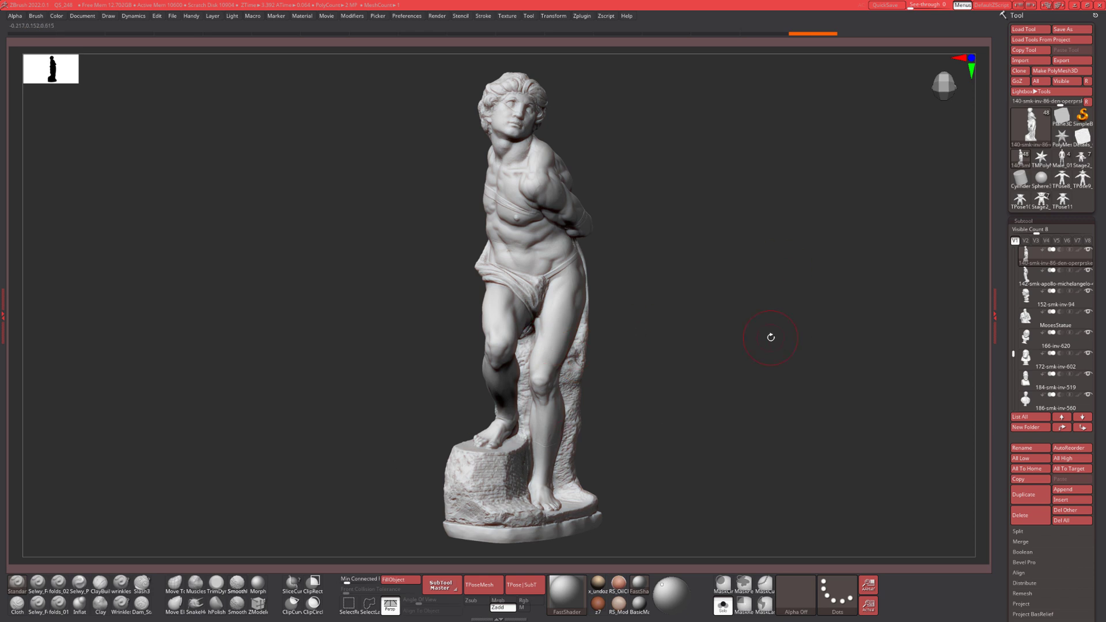
left_click_drag(743, 324, 570, 411)
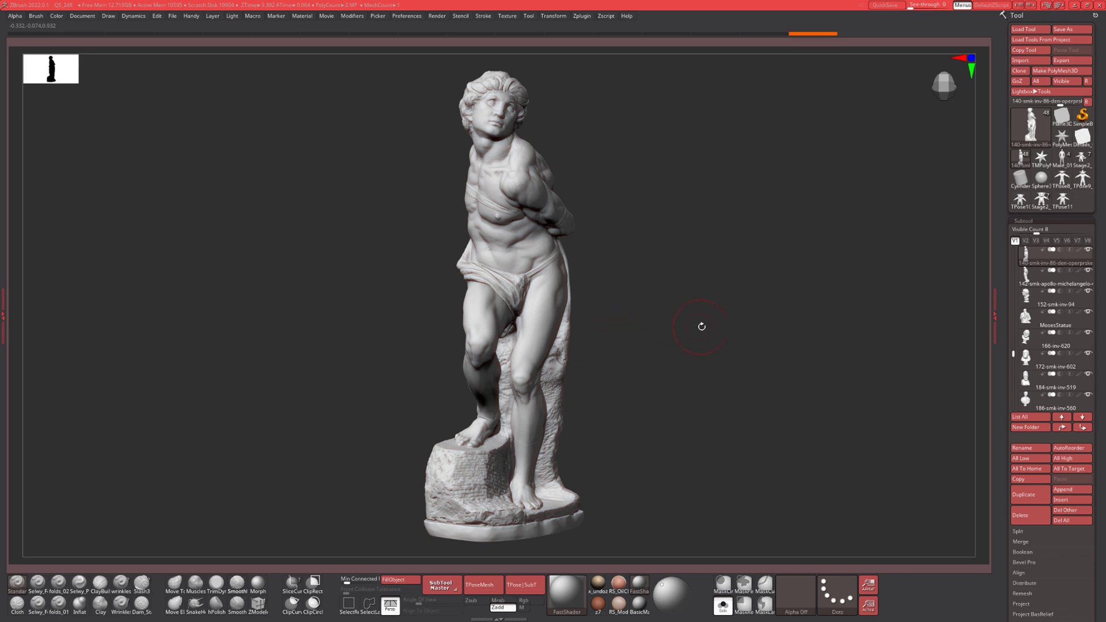
left_click_drag(701, 326, 688, 321)
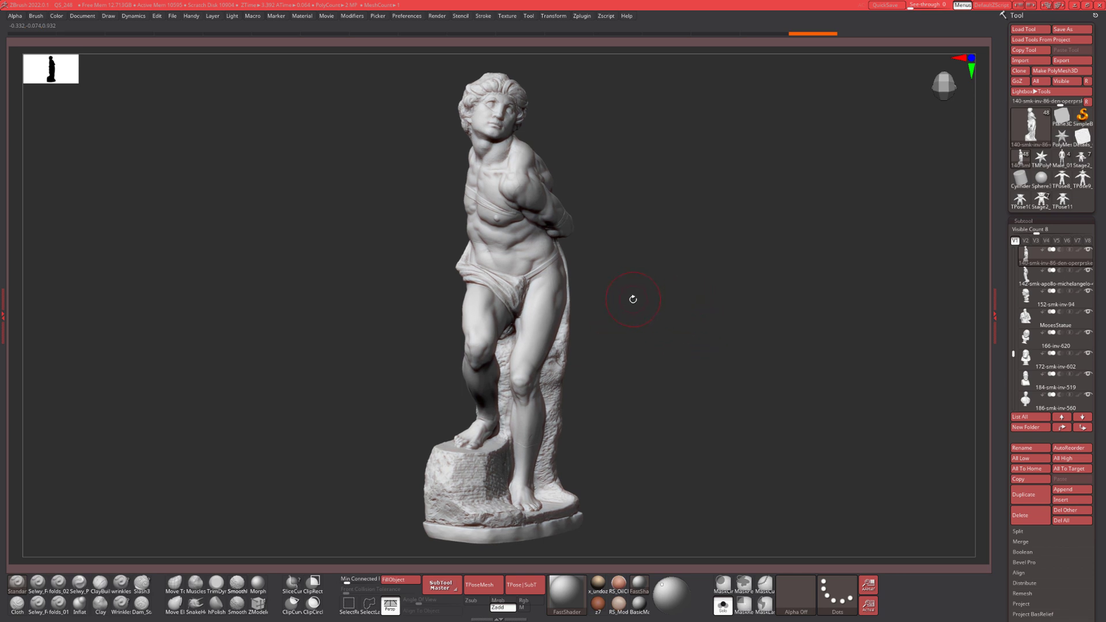
left_click_drag(632, 298, 635, 306)
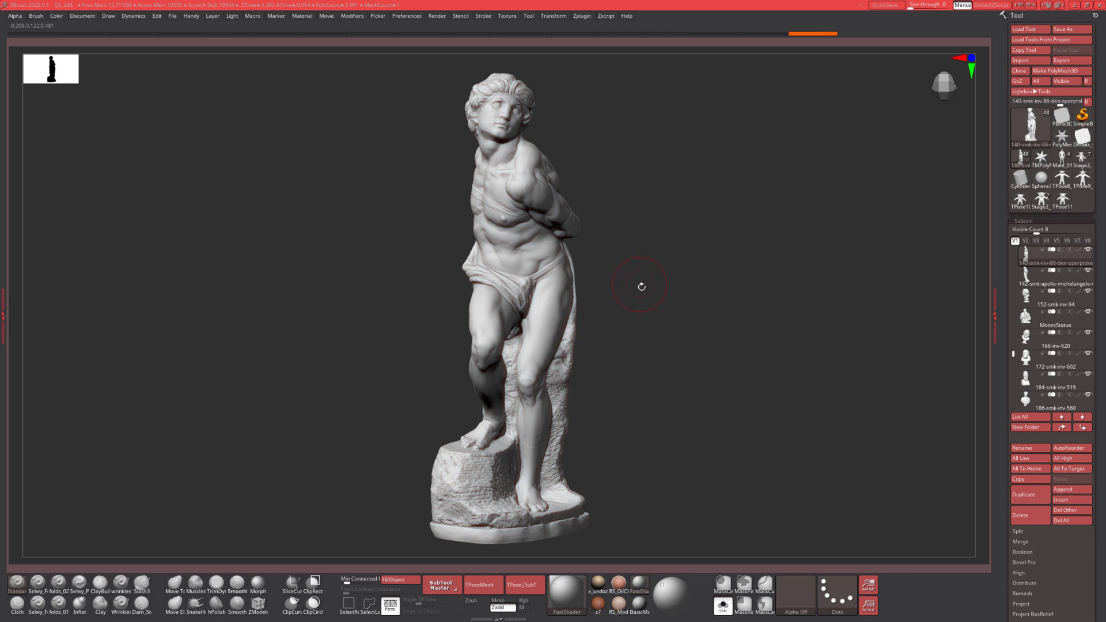
left_click_drag(641, 287, 637, 266)
left_click_drag(748, 234, 627, 201)
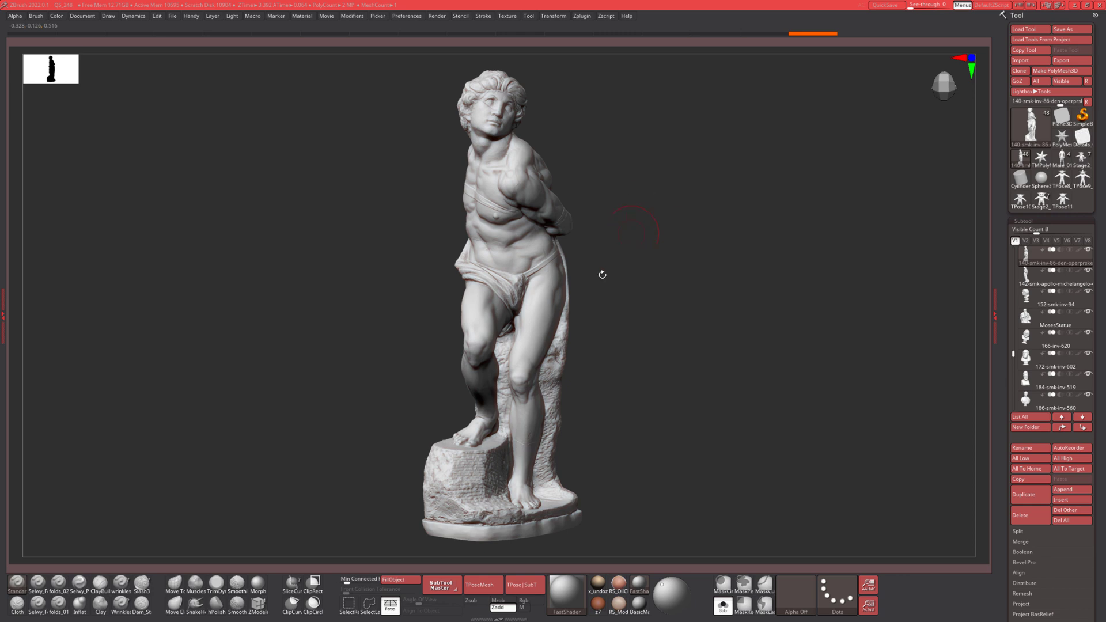
left_click_drag(668, 304, 677, 304)
left_click_drag(593, 248, 465, 243)
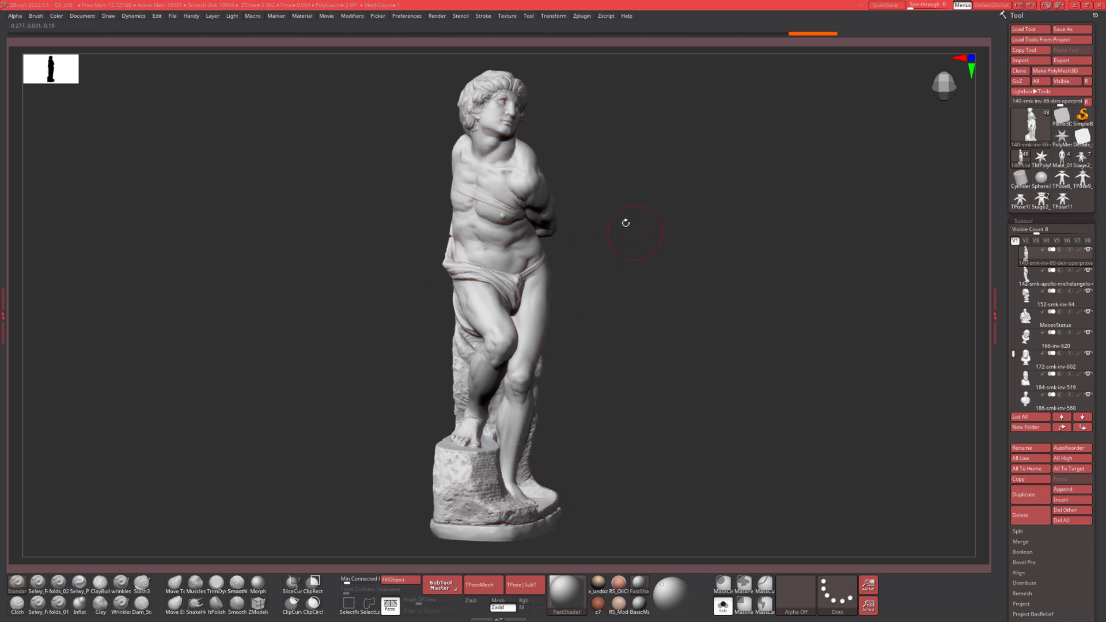
left_click_drag(610, 314, 624, 315)
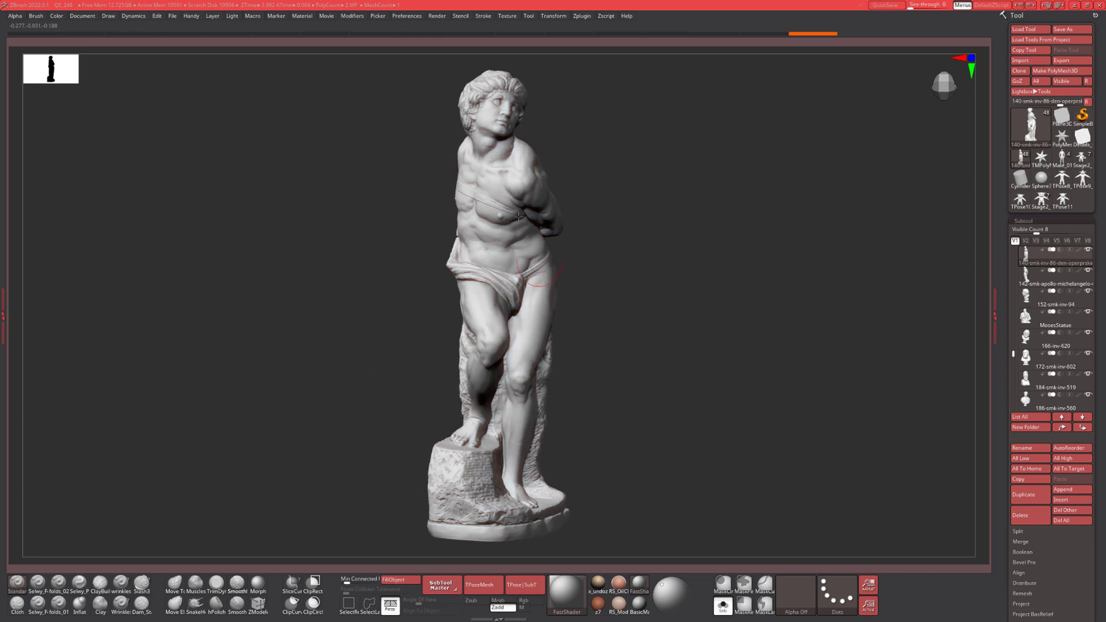
left_click_drag(633, 247, 473, 284)
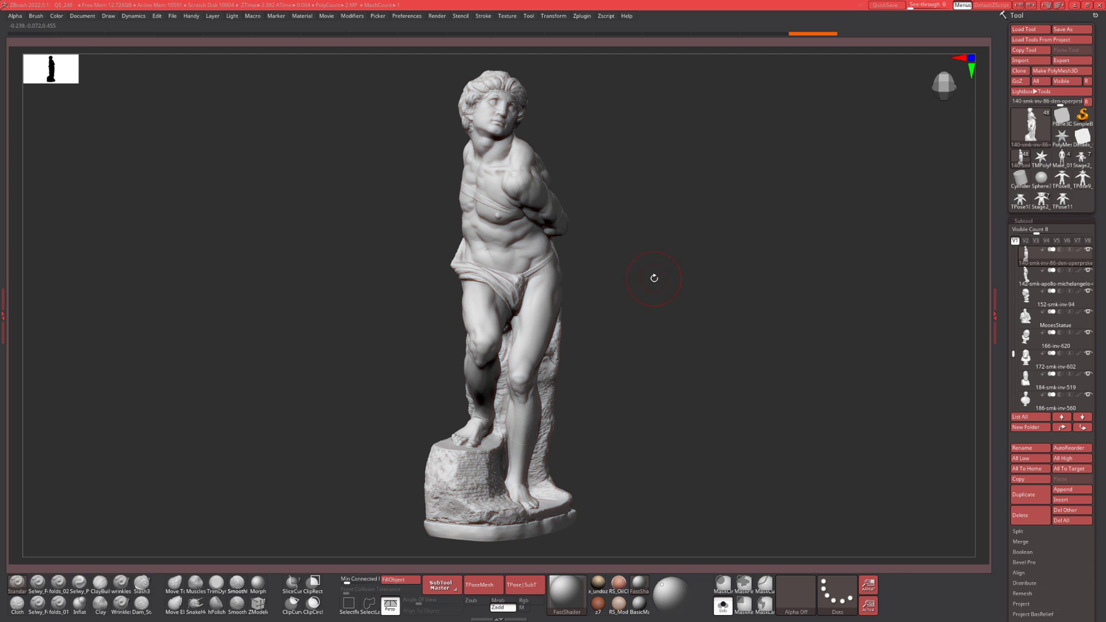
left_click_drag(624, 276, 570, 240)
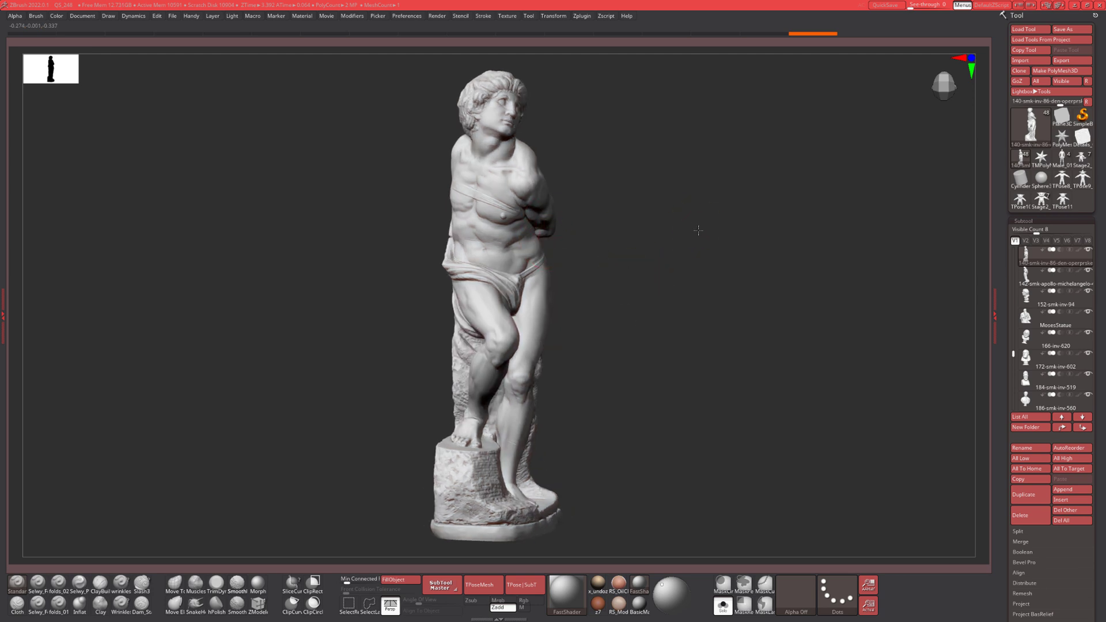
left_click_drag(698, 230, 411, 261)
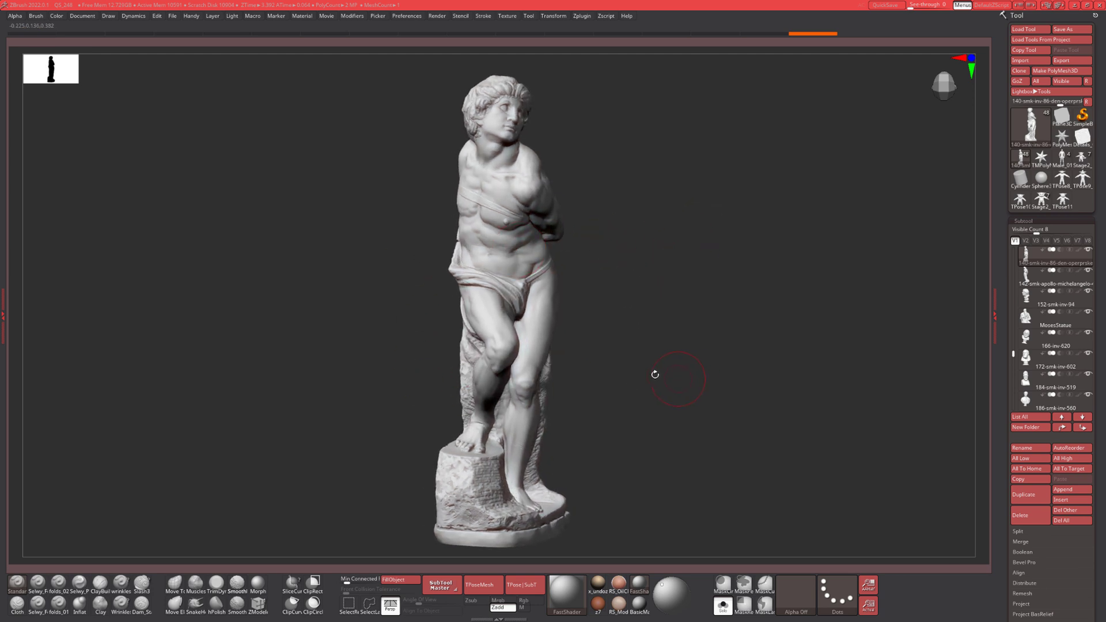
left_click_drag(616, 315, 624, 317)
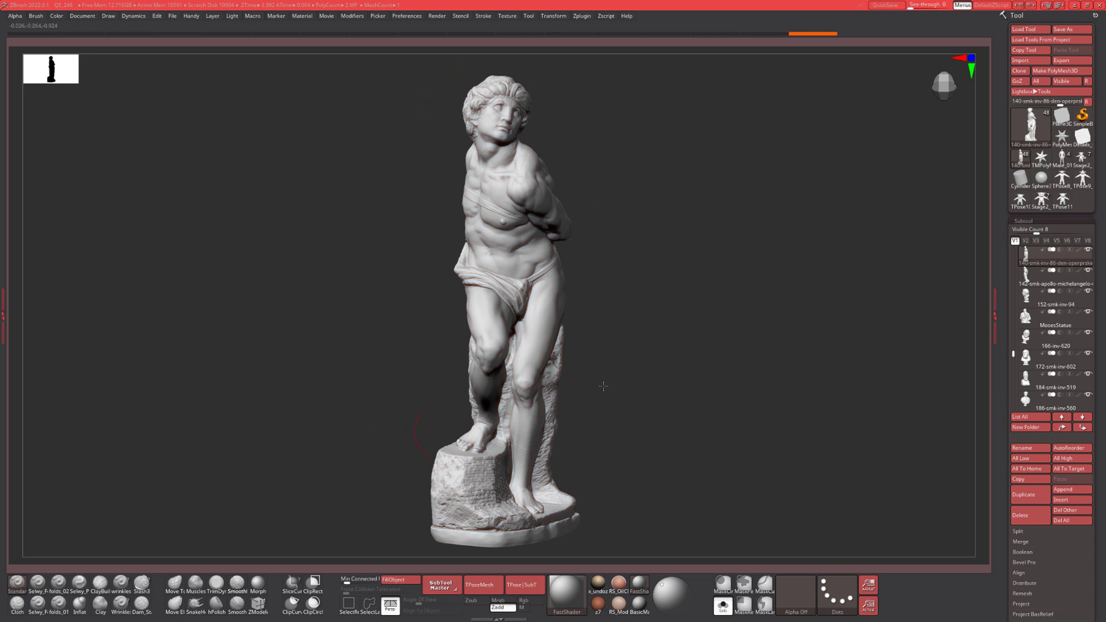
left_click_drag(685, 358, 664, 357)
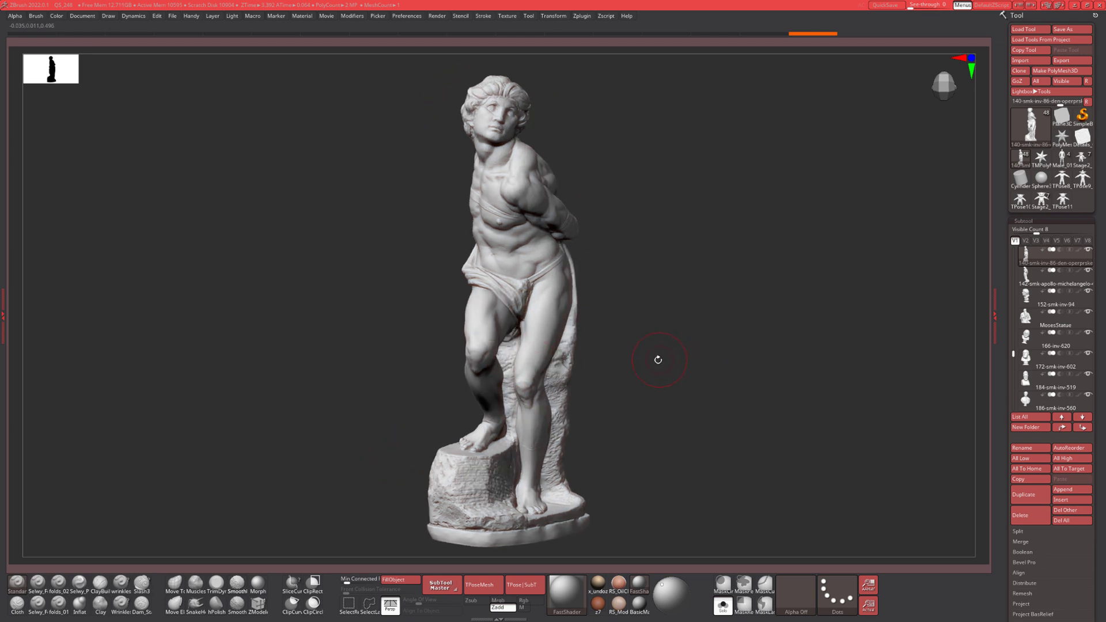
Draw a transpose line outward from the statue's standing knee and reposition it at the chest to compare their directions.
key("w")
left_click_drag(521, 387, 771, 327)
key("q")
left_click_drag(750, 397, 739, 395)
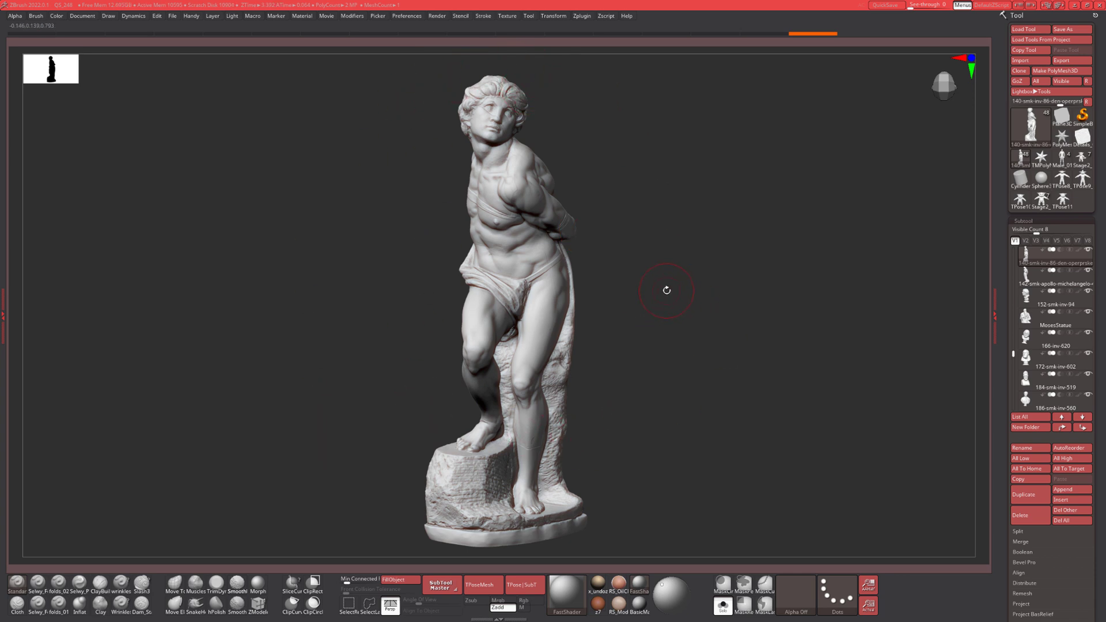
left_click_drag(648, 304, 625, 314)
key("w")
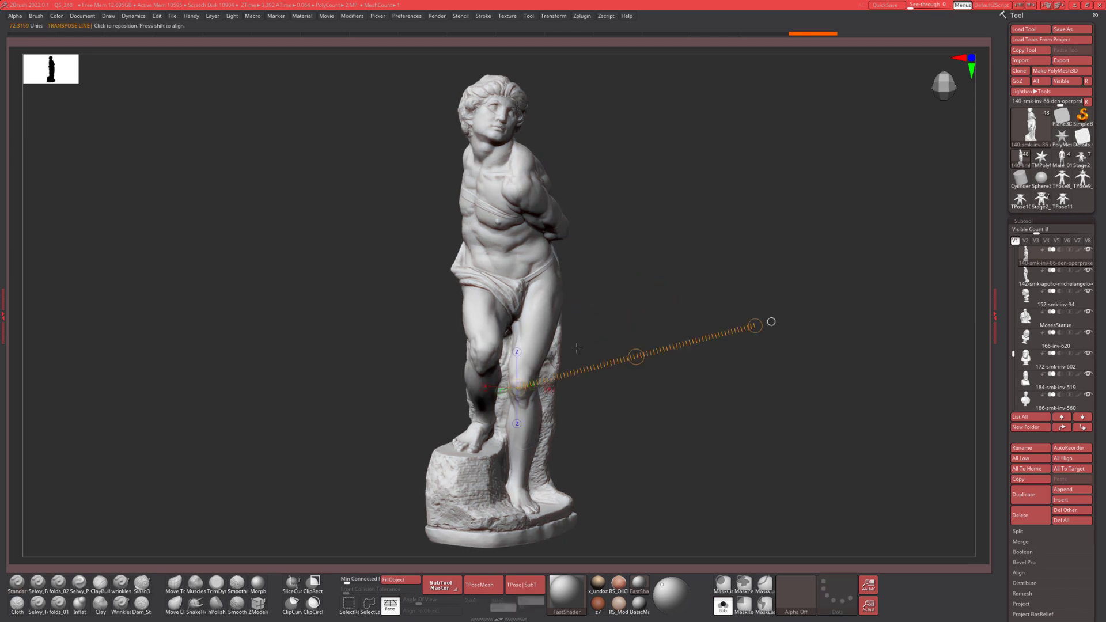
left_click(479, 183)
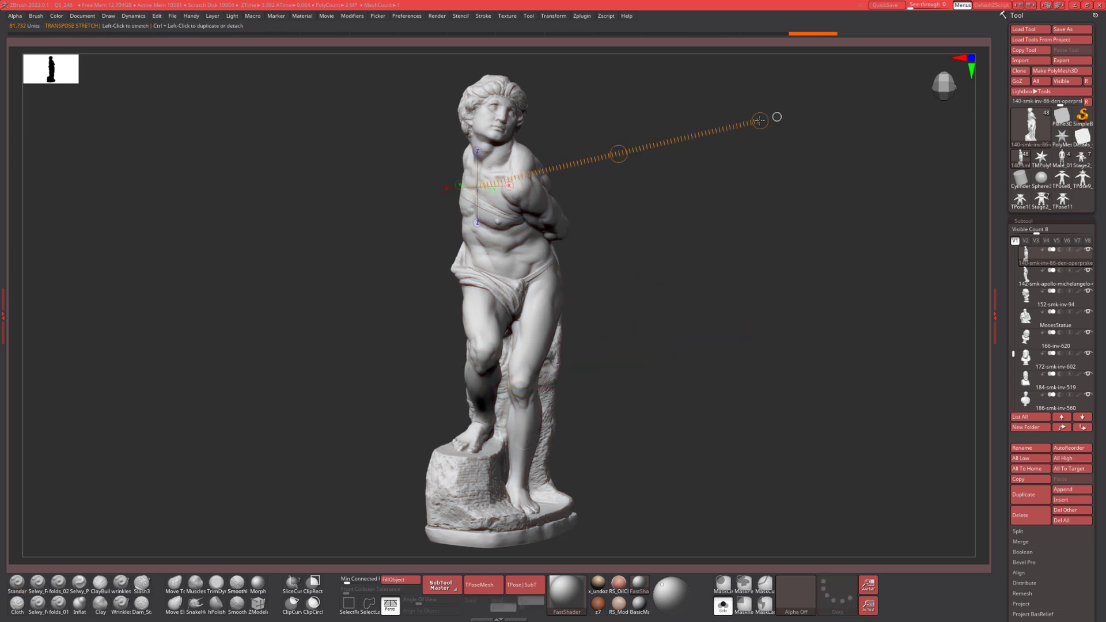
key("q")
Lay a transpose line outward from the statue's abdomen, past the bound arm, to indicate the torso's direction.
left_click_drag(637, 258, 637, 190)
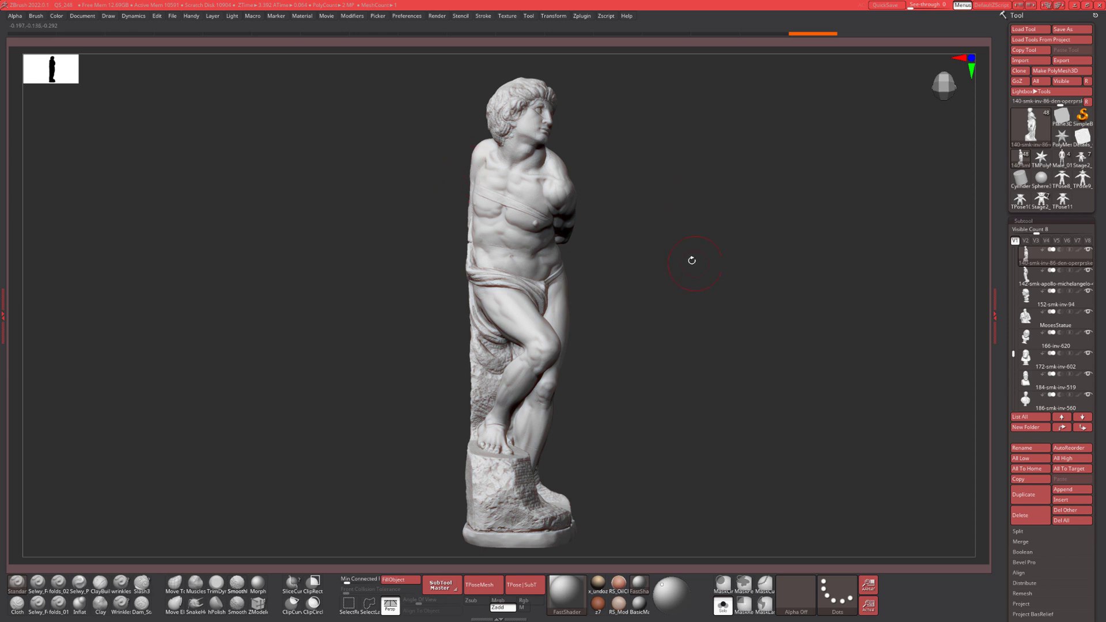
left_click_drag(647, 232, 634, 253)
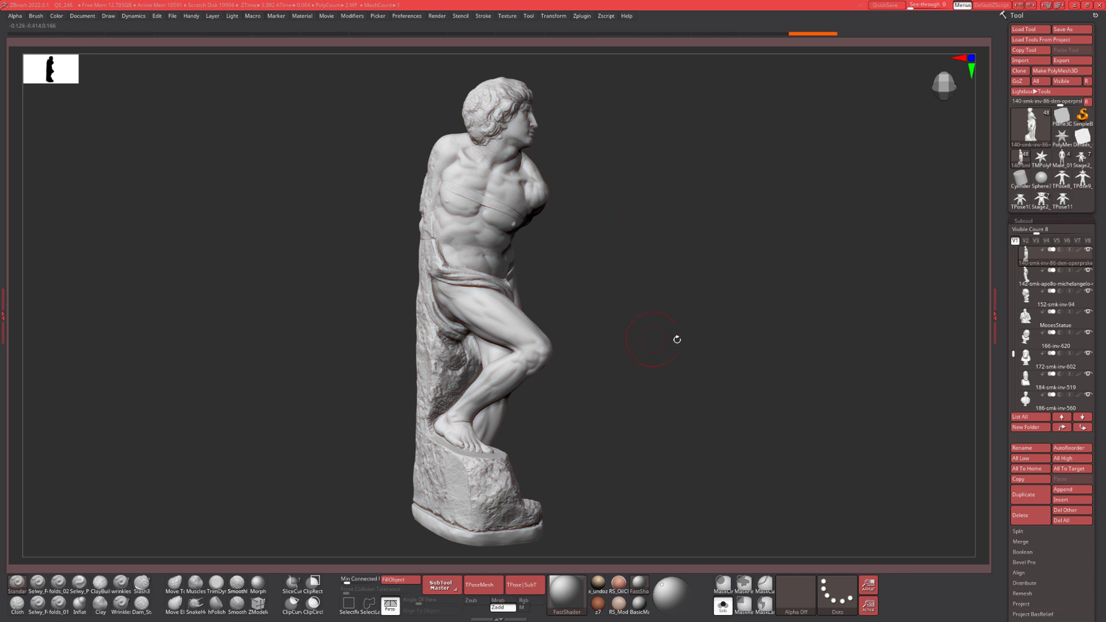
left_click_drag(677, 339, 446, 298)
left_click_drag(685, 229, 661, 226, "alt")
left_click_drag(609, 292, 580, 286)
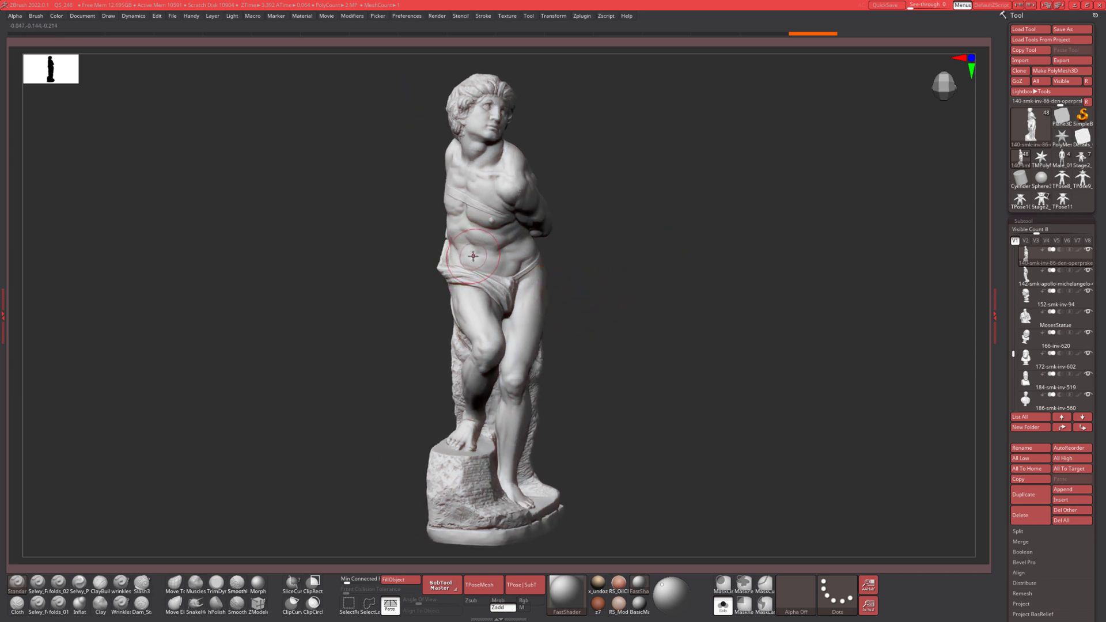
key("w")
mouse_move(475, 253)
left_mouse_down()
mouse_move(753, 111)
mouse_move(688, 146)
left_mouse_up()
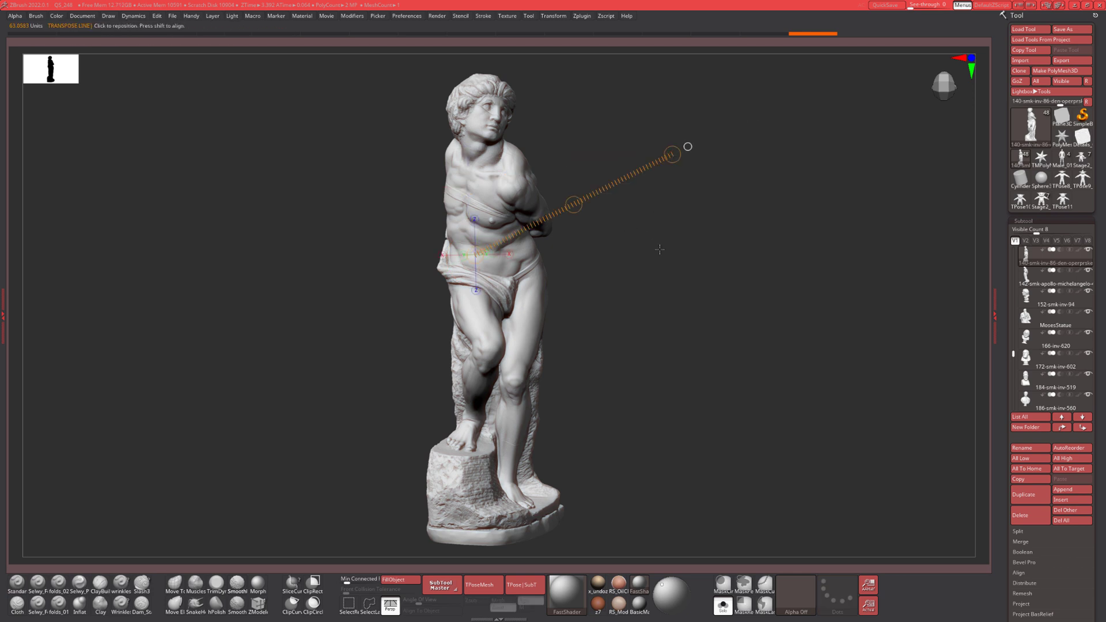
key("q")
Examine how the statue's shoulders, hips and legs turn against each other between the front and three-quarter views.
left_click_drag(719, 247, 678, 247)
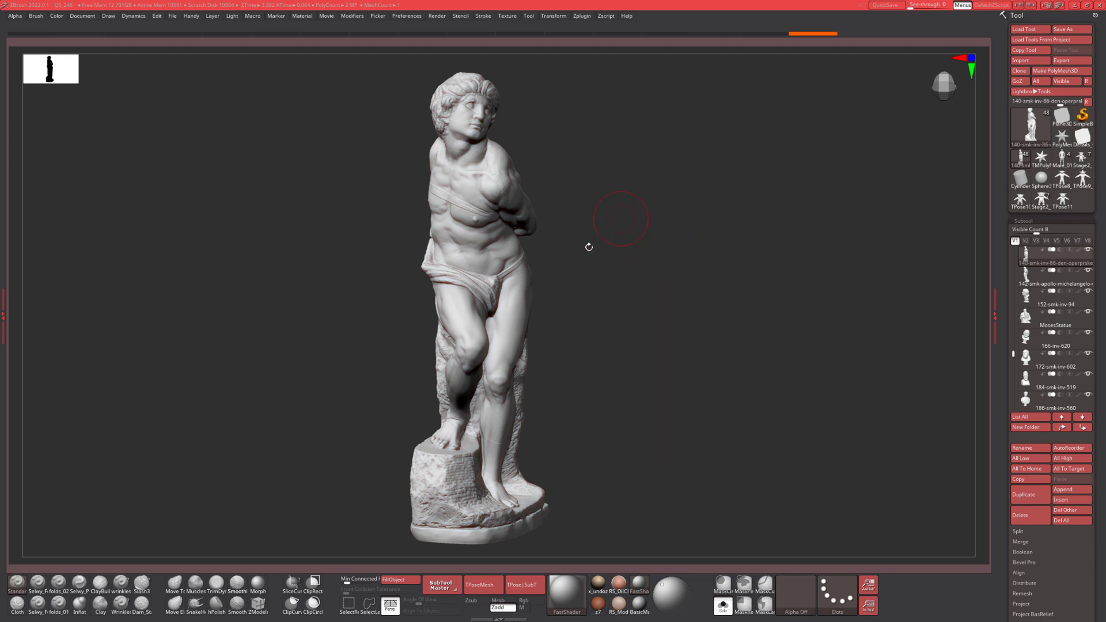
mouse_move(645, 264)
left_mouse_down()
mouse_move(627, 266)
mouse_move(662, 271)
mouse_move(612, 274)
mouse_move(647, 284)
left_mouse_up()
left_click_drag(632, 284, 363, 395)
mouse_move(600, 323)
left_mouse_down()
mouse_move(628, 264)
mouse_move(619, 243)
left_mouse_up()
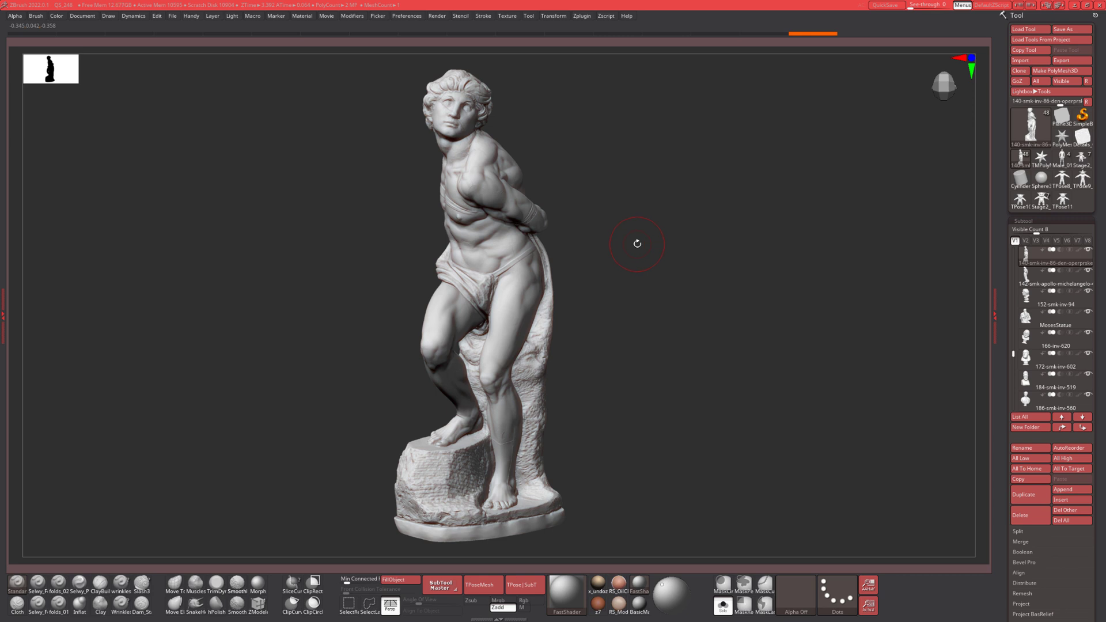
left_click_drag(612, 242, 499, 280)
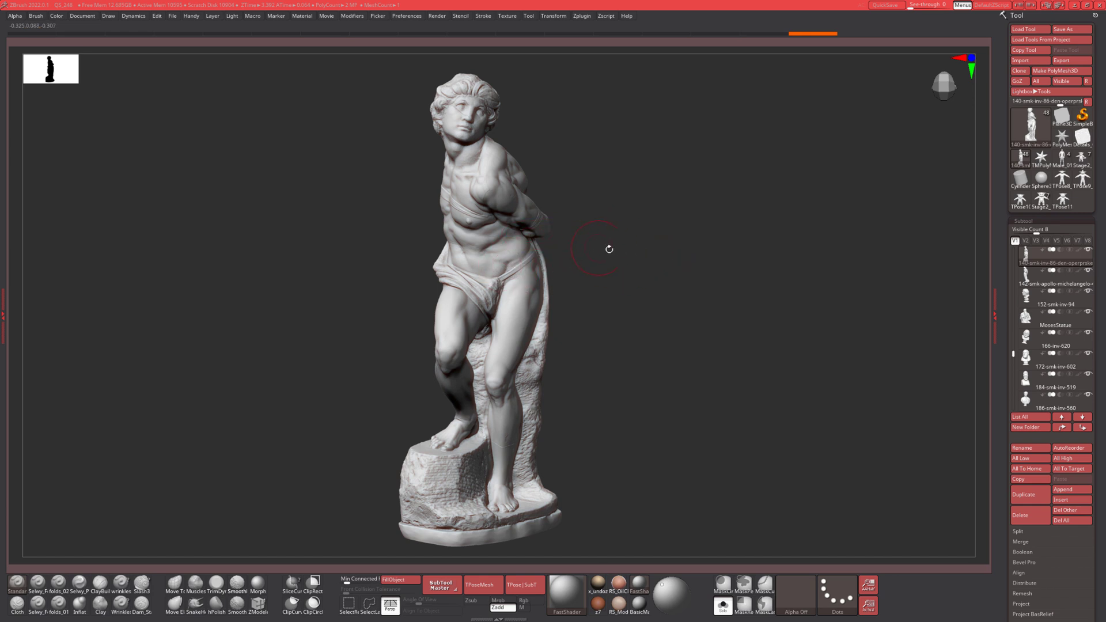
left_click_drag(607, 247, 625, 253)
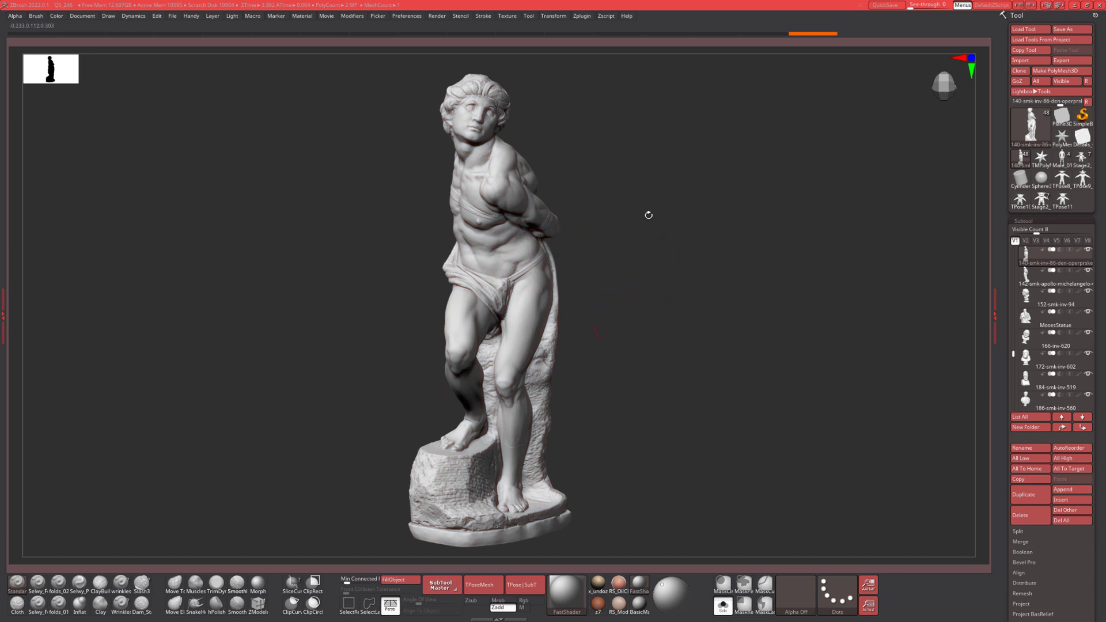
left_click_drag(673, 264, 714, 264)
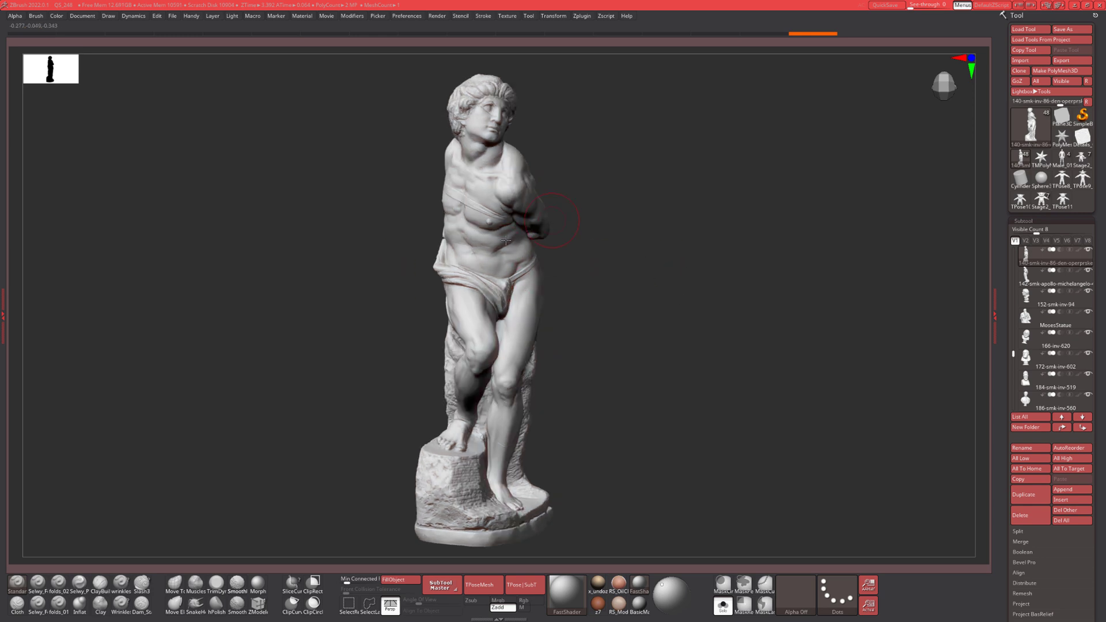
Lay a transpose line from the base of the statue's neck out past the bound arm to indicate the shoulder direction.
key("w")
left_click_drag(465, 158, 688, 242)
key("q")
mouse_move(651, 301)
left_mouse_down()
mouse_move(602, 254)
mouse_move(615, 222)
mouse_move(662, 222)
left_mouse_up()
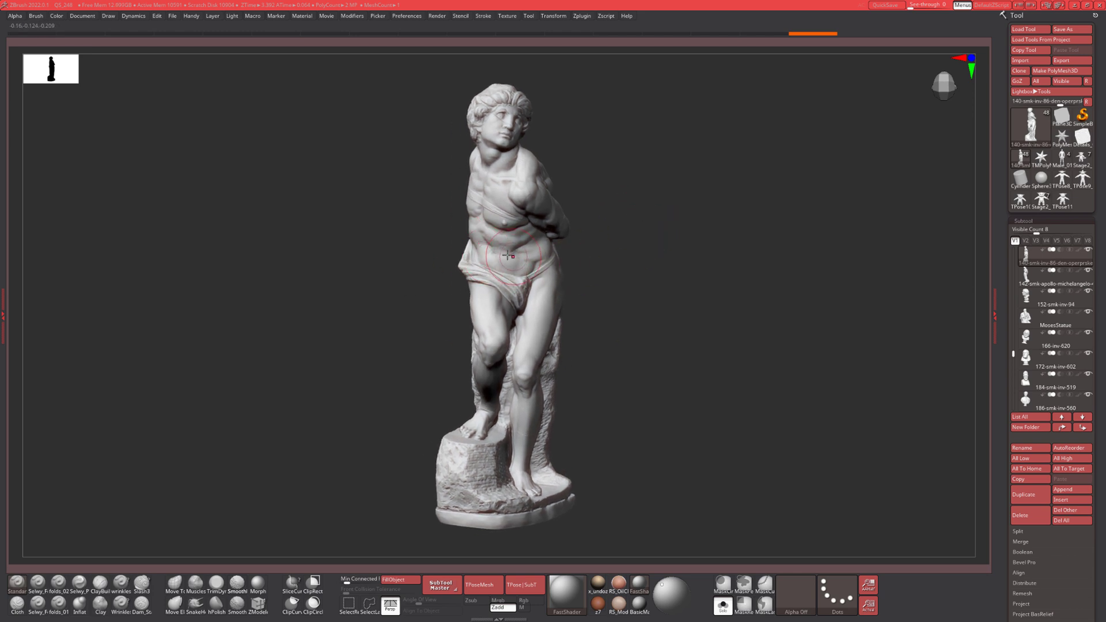
Draw a transpose line about 71 units long from the abdomen up and outward, away from the bound arm, to show the opposing direction.
key("w")
left_click_drag(497, 255, 282, 142)
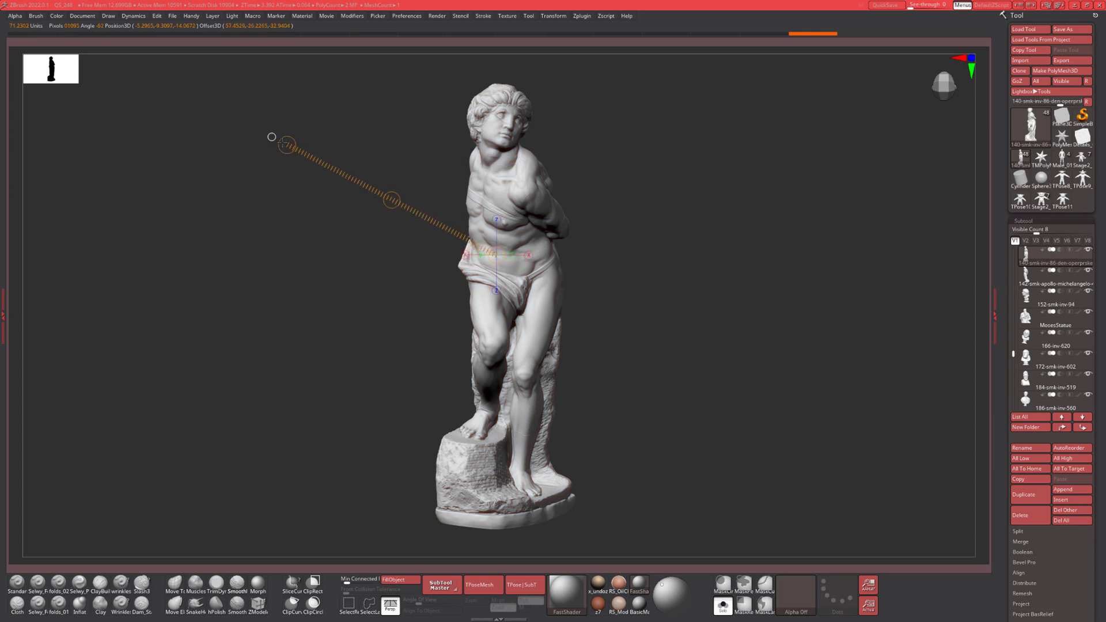
key("q")
left_click_drag(681, 205, 653, 233)
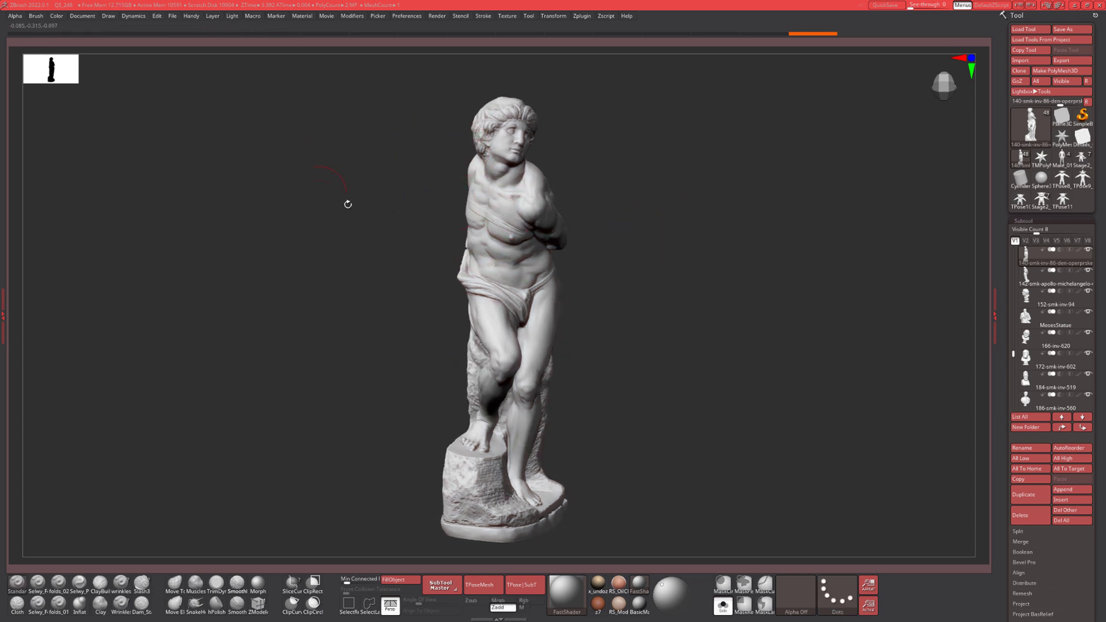
Mask the statue's head and shoulders to isolate the upper mass, and clear the mask.
mouse_move(429, 88)
left_mouse_down("ctrl")
mouse_move(443, 221)
mouse_move(691, 199)
mouse_move(613, 201)
left_mouse_up("ctrl")
mouse_move(686, 172)
left_mouse_down()
mouse_move(654, 165)
mouse_move(625, 175)
left_mouse_up()
mouse_move(602, 183)
left_mouse_down("ctrl")
mouse_move(662, 201)
mouse_move(604, 225)
left_mouse_up("ctrl")
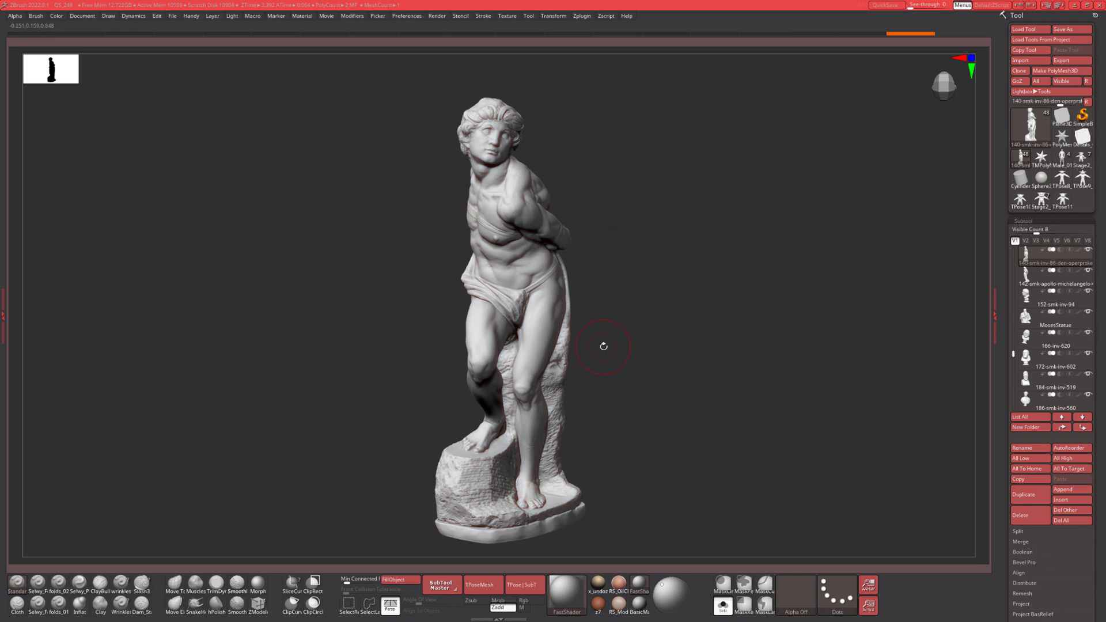
Mask the statue from the head down to the thighs to separate it from the lower legs, and clear the mask.
left_click_drag(433, 397, 292, 519)
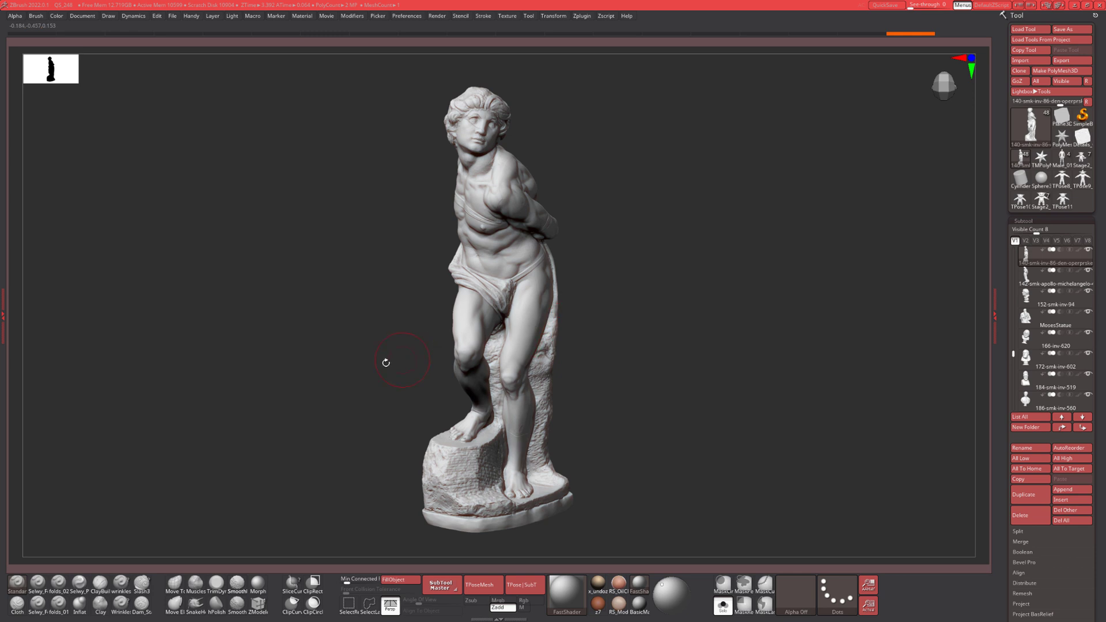
left_click_drag(566, 114, 610, 126)
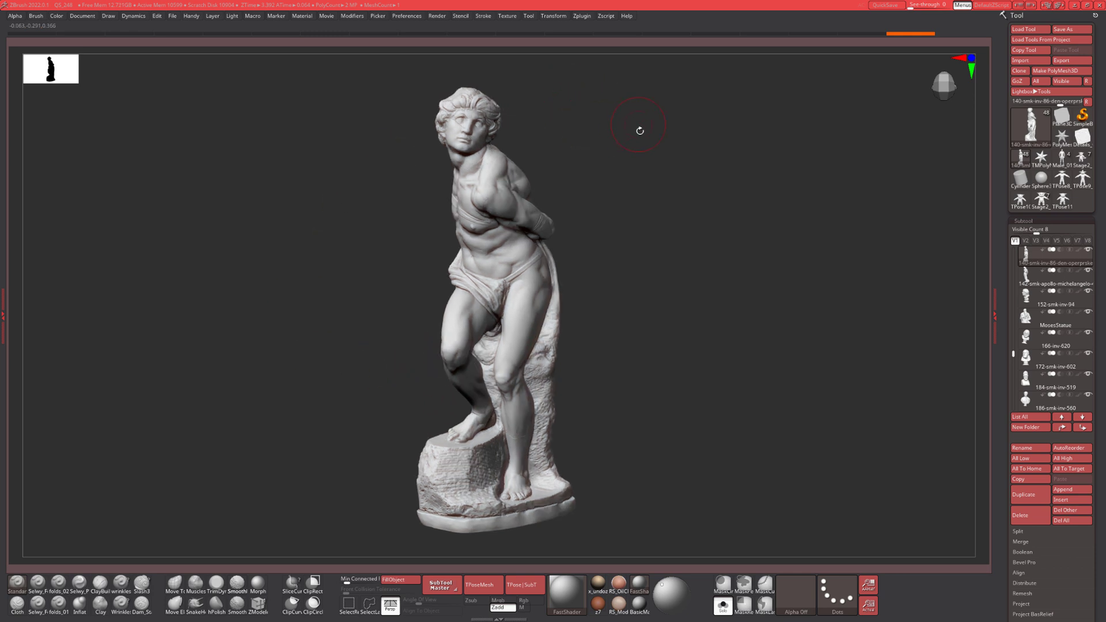
mouse_move(620, 108)
left_mouse_down("ctrl")
mouse_move(493, 82)
mouse_move(350, 83)
mouse_move(506, 340)
mouse_move(577, 142)
mouse_move(637, 157)
left_mouse_up("ctrl")
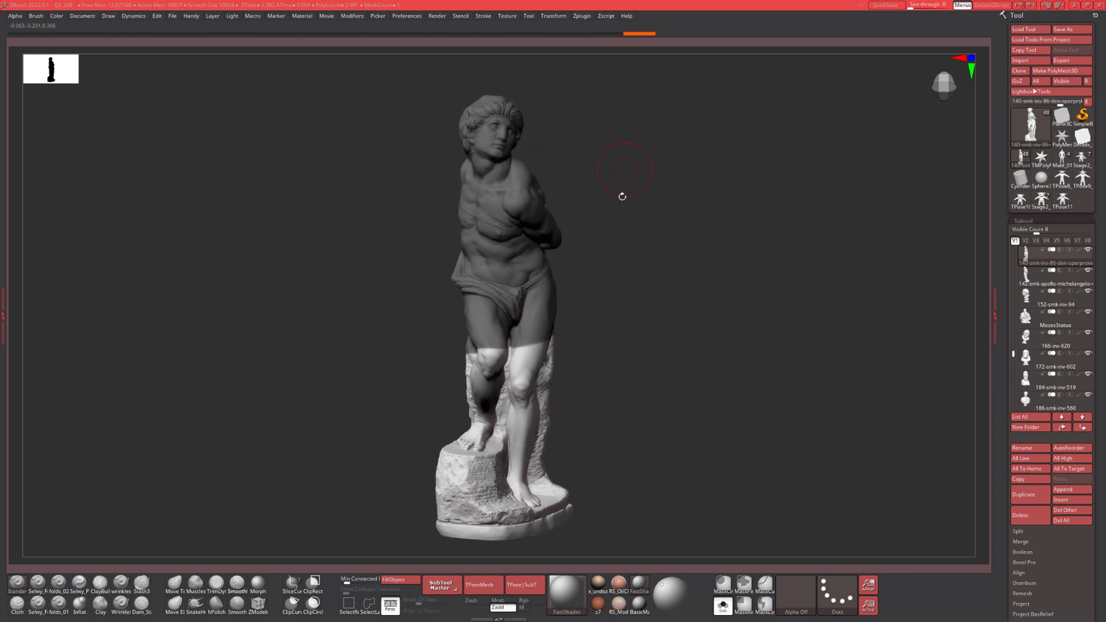
left_click_drag(622, 196, 485, 183, "ctrl")
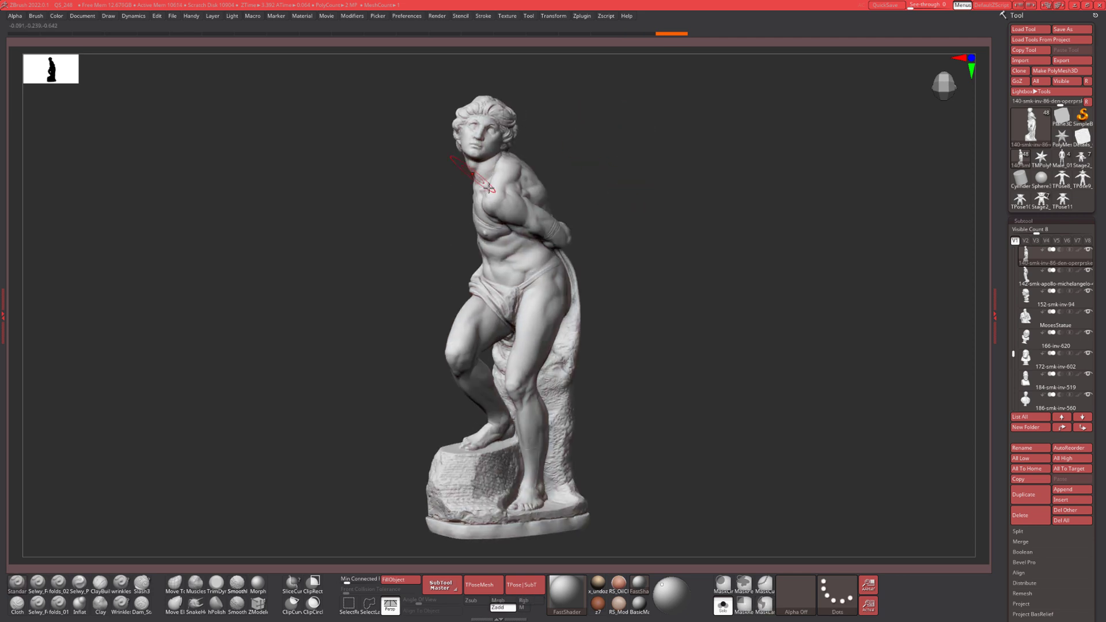
left_click_drag(712, 264, 710, 265)
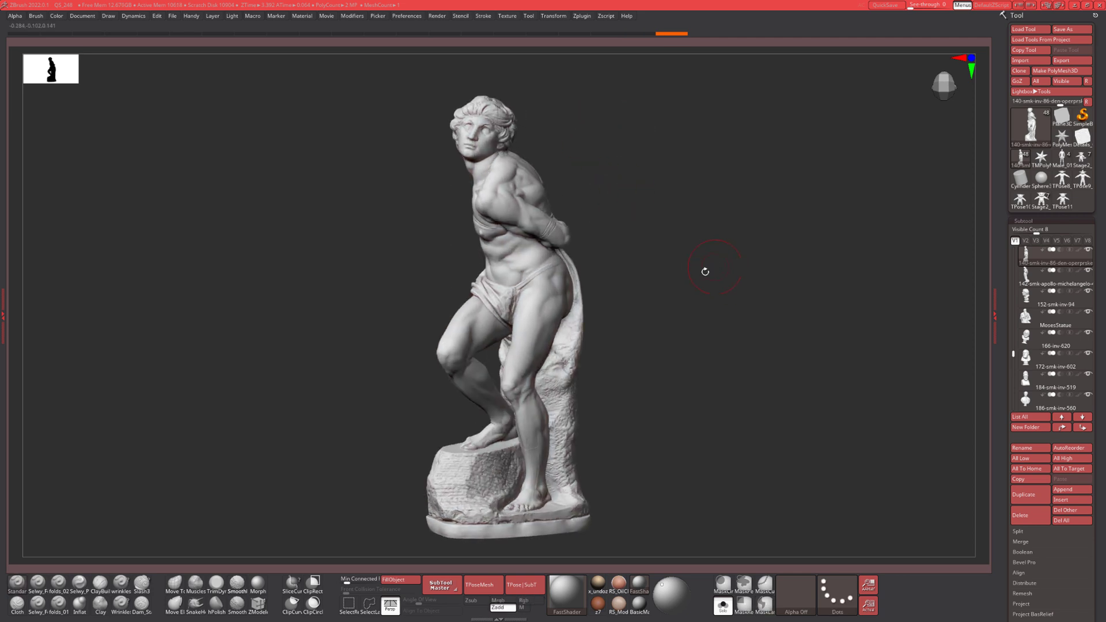
left_click_drag(644, 273, 646, 274)
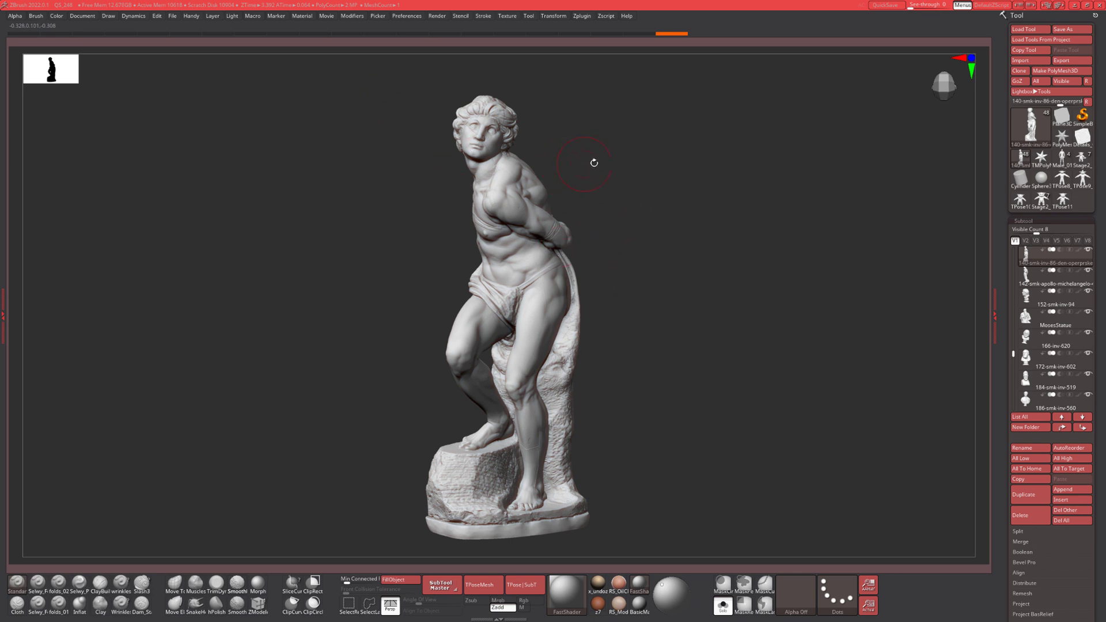
mouse_move(594, 163)
left_mouse_down("ctrl")
mouse_move(408, 236)
mouse_move(403, 374)
mouse_move(588, 403)
mouse_move(686, 335)
mouse_move(652, 340)
left_mouse_up("ctrl")
Examine the statue's torso twist, bent leg and bound arms from close up, the side, the back three-quarter and the front.
mouse_move(619, 235)
left_mouse_down()
mouse_move(671, 227)
mouse_move(690, 250)
mouse_move(733, 239)
mouse_move(712, 242)
mouse_move(706, 213)
mouse_move(725, 238)
mouse_move(460, 344)
left_mouse_up()
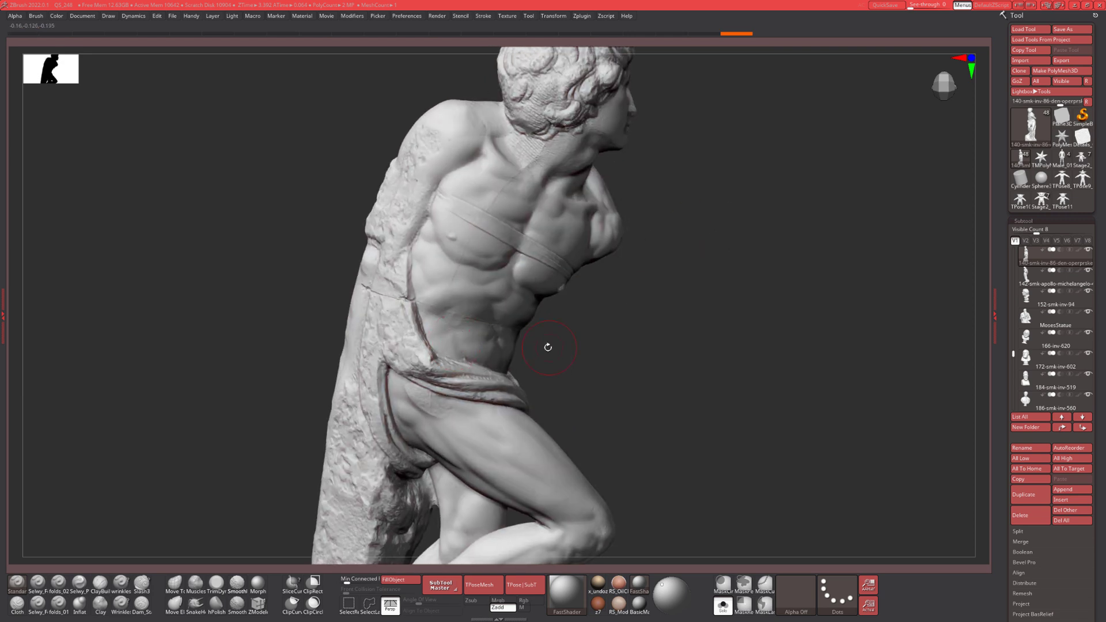
mouse_move(599, 357)
left_mouse_down()
mouse_move(476, 337)
mouse_move(537, 326)
mouse_move(558, 348)
mouse_move(626, 363)
mouse_move(618, 312)
left_mouse_up()
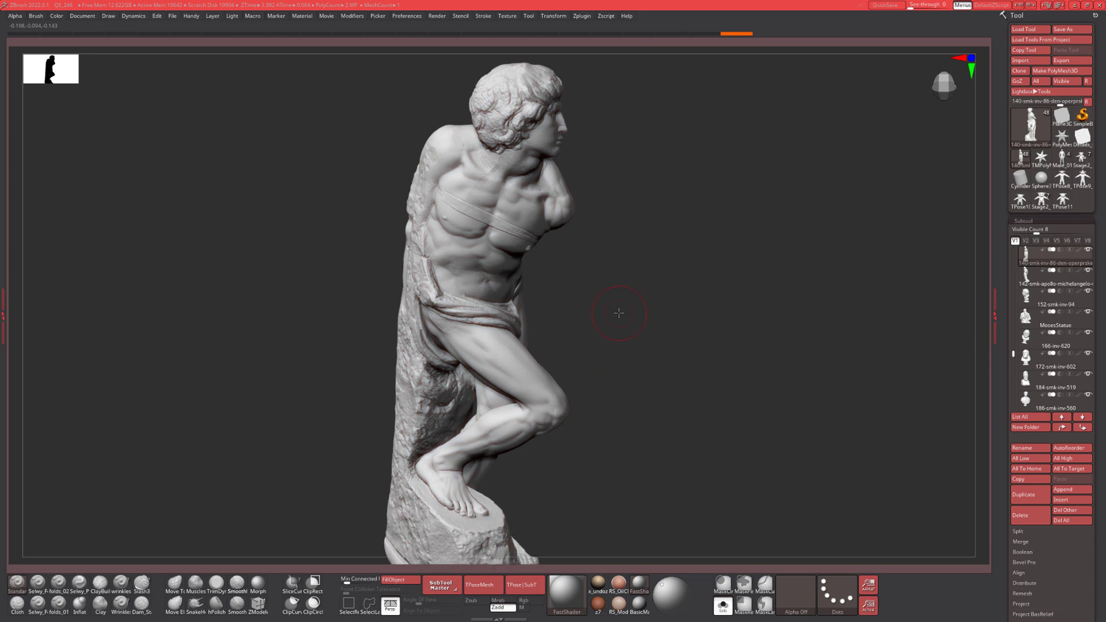
left_click_drag(648, 351, 639, 299)
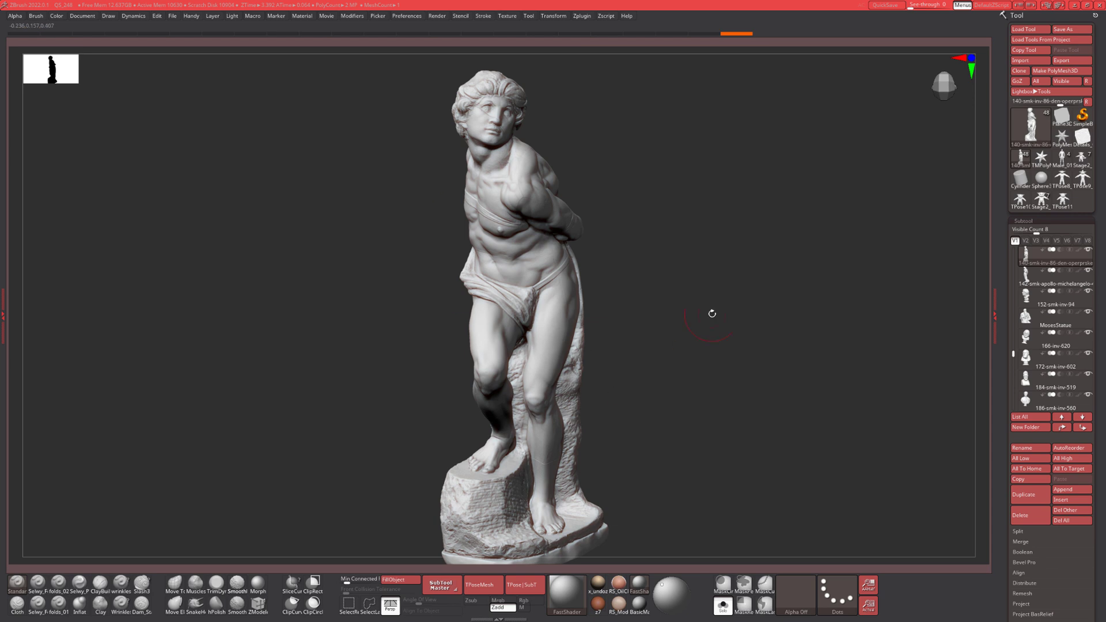
left_click_drag(718, 319, 426, 284)
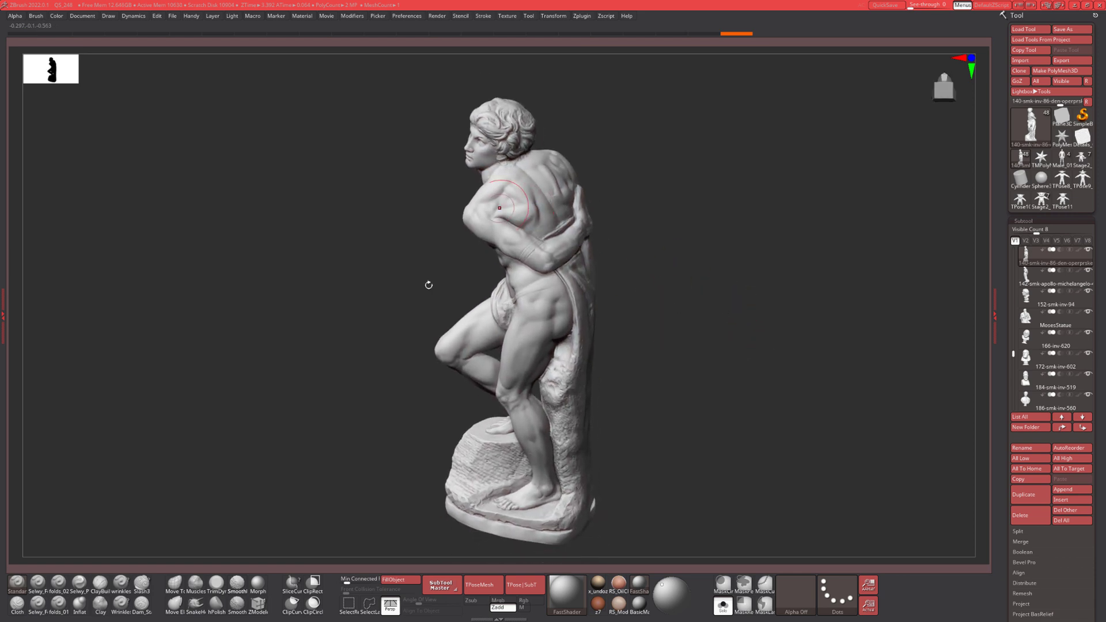
left_click_drag(696, 373, 643, 335)
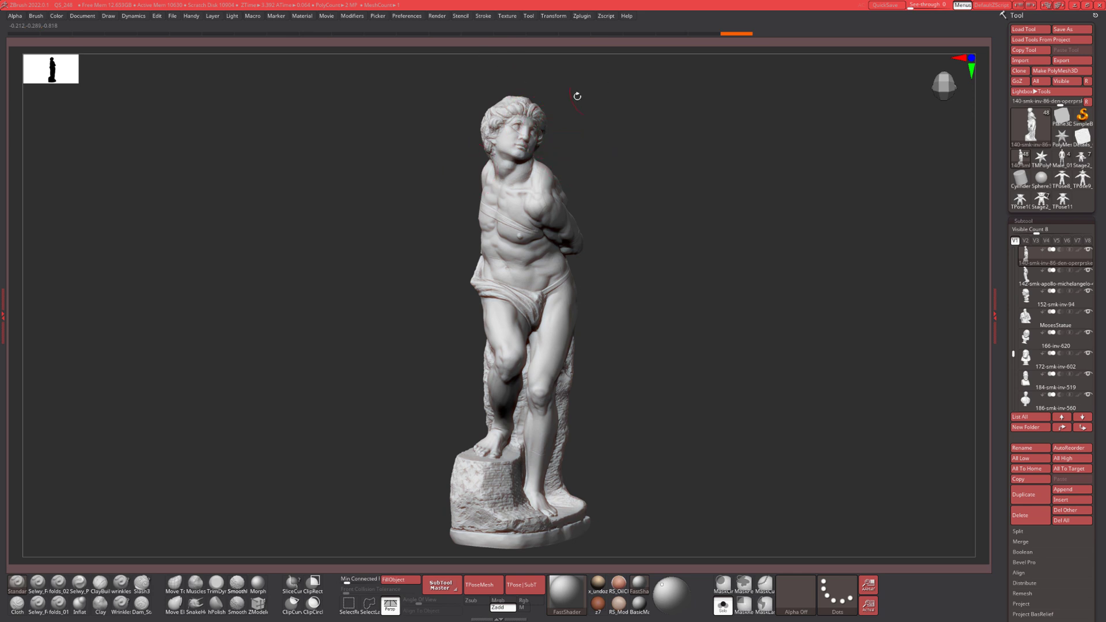
left_click_drag(720, 191, 717, 183, "alt")
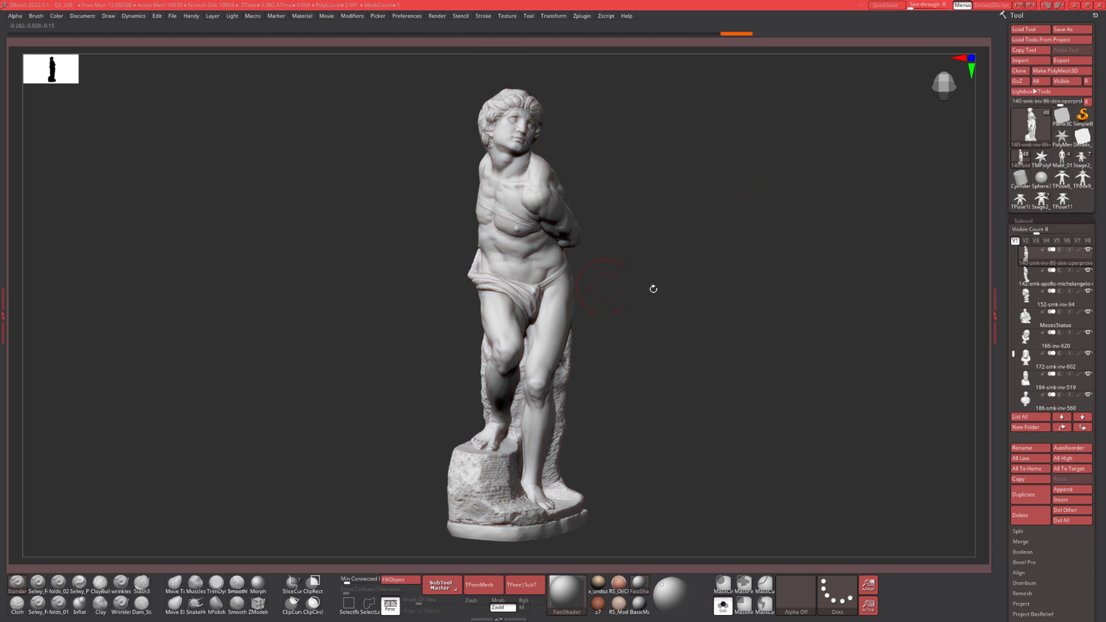
left_click_drag(716, 256, 686, 256)
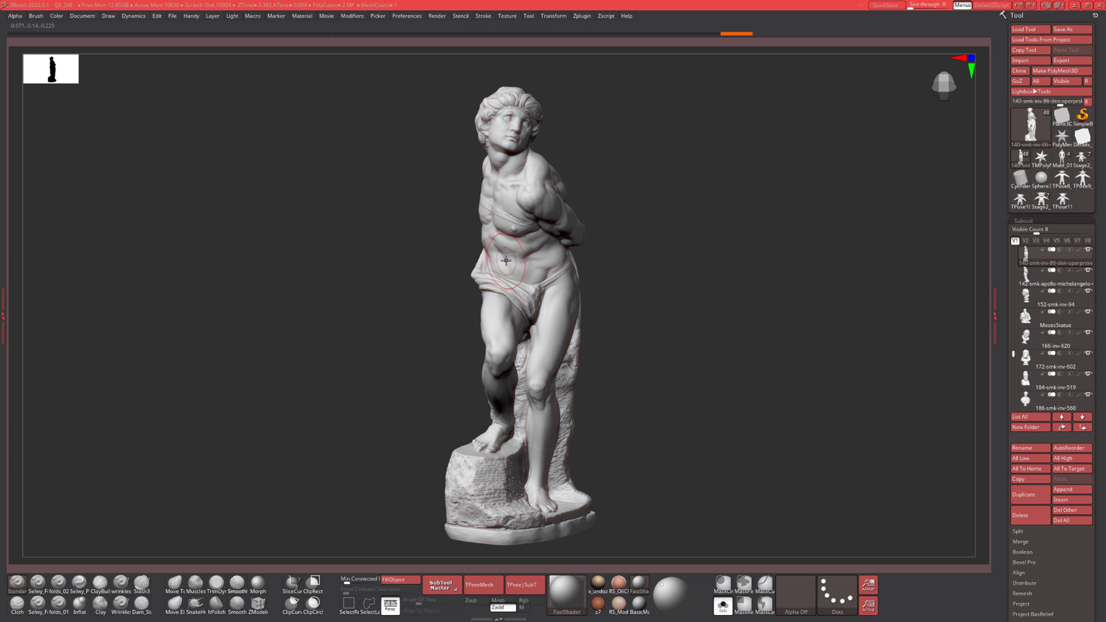
left_click_drag(730, 270, 719, 273)
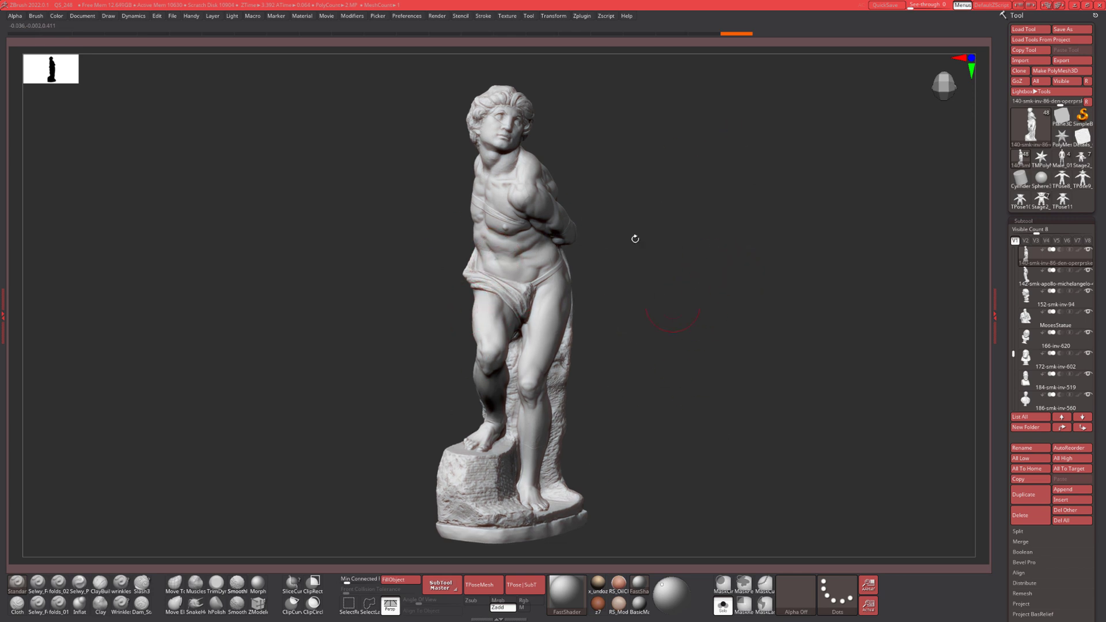
left_click_drag(667, 249, 724, 251)
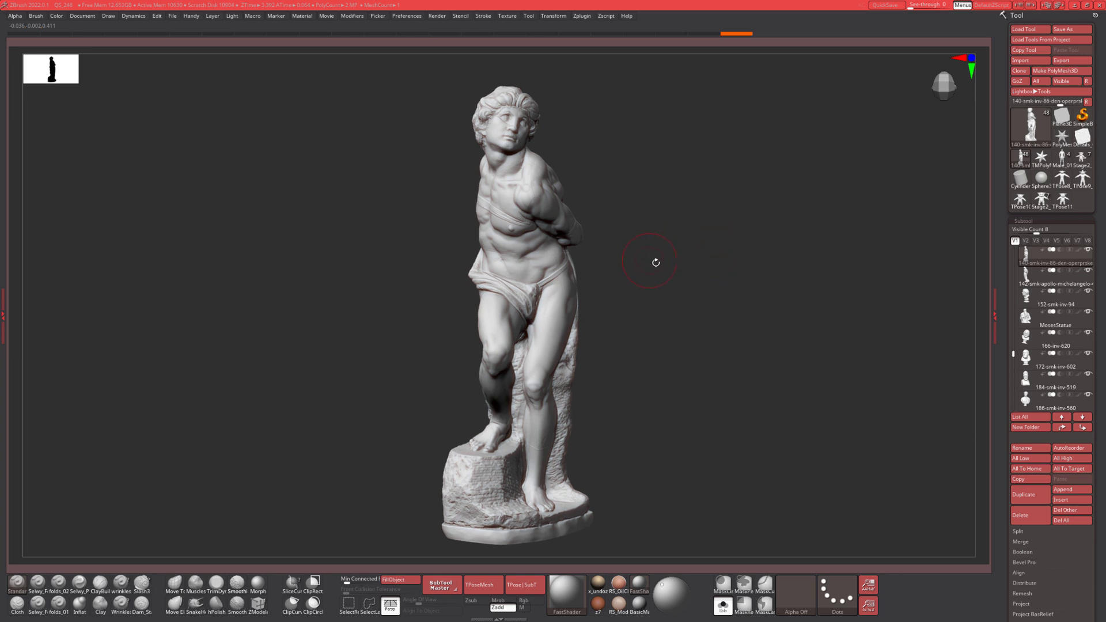
left_click_drag(655, 263, 789, 213)
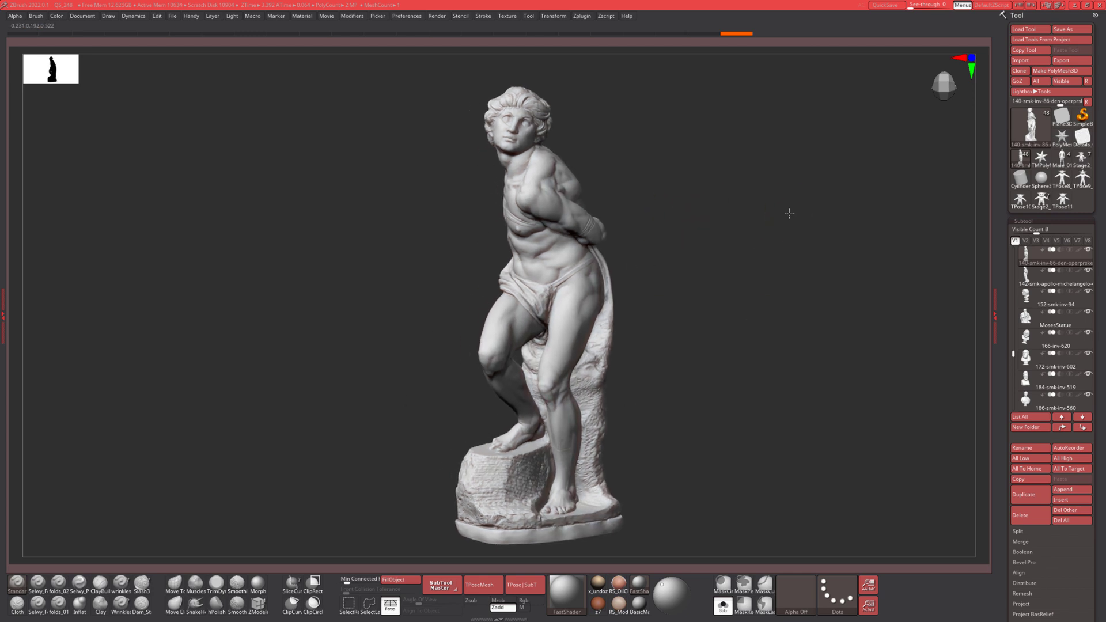
left_click_drag(735, 269, 710, 236)
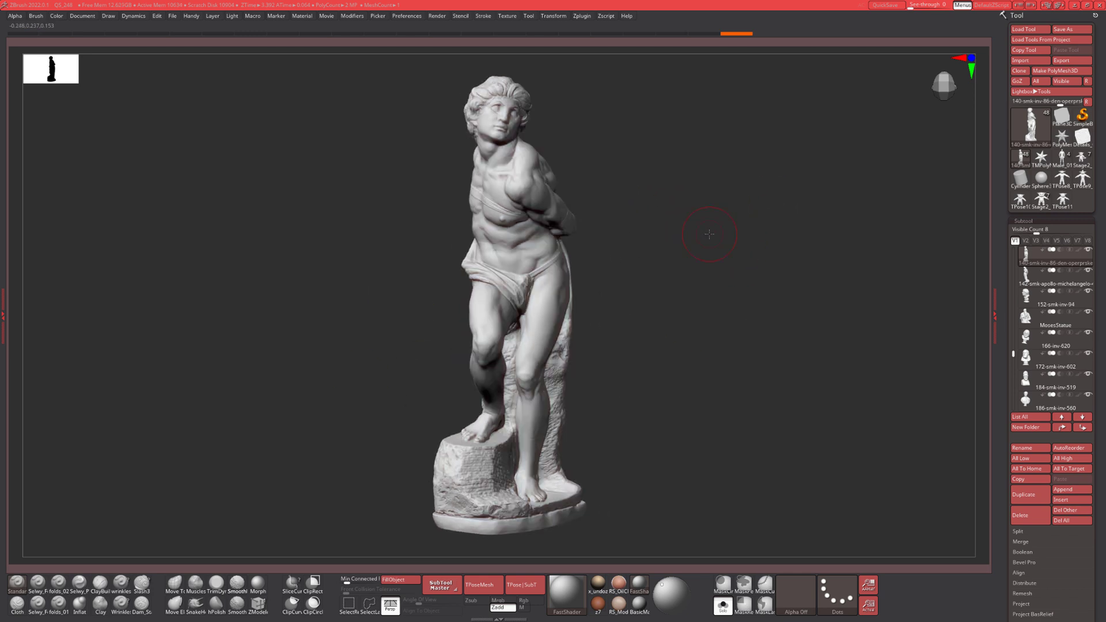
Lay a transpose line from the statue's abdomen up past the bound arm to indicate the torso's direction from the front.
left_click_drag(695, 193, 650, 220)
key("w")
left_click(491, 258)
left_click_drag(490, 258, 689, 195)
key("q")
left_click_drag(585, 249, 679, 252)
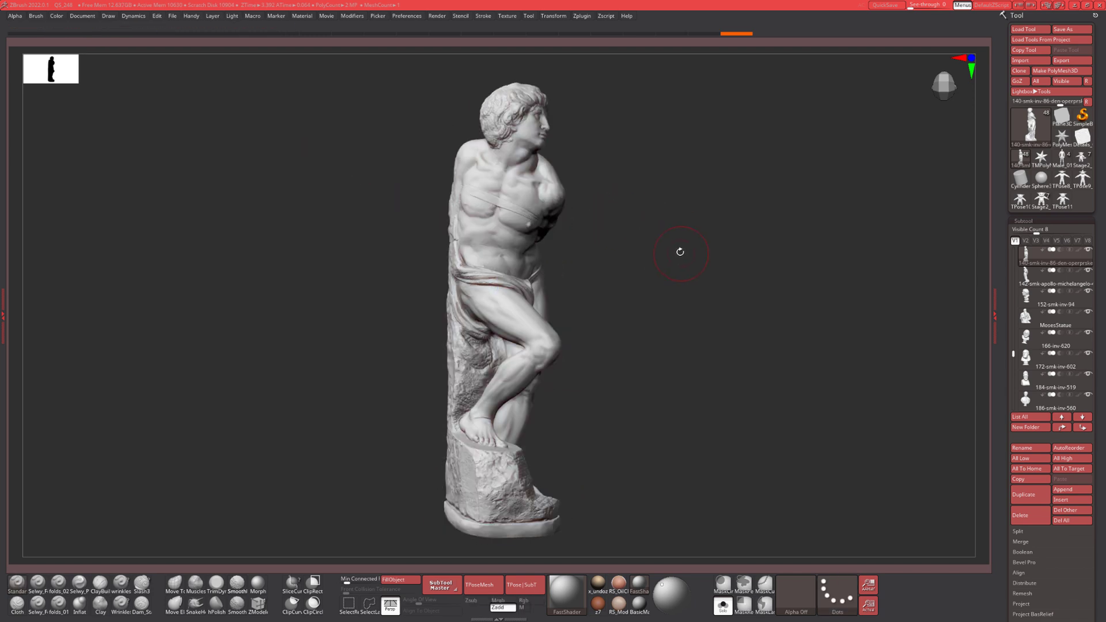
Draw a transpose line about 87 units long from the statue's pelvis outward past the standing leg to show the hip direction.
left_click_drag(676, 304, 528, 275)
left_click_drag(689, 262, 562, 240)
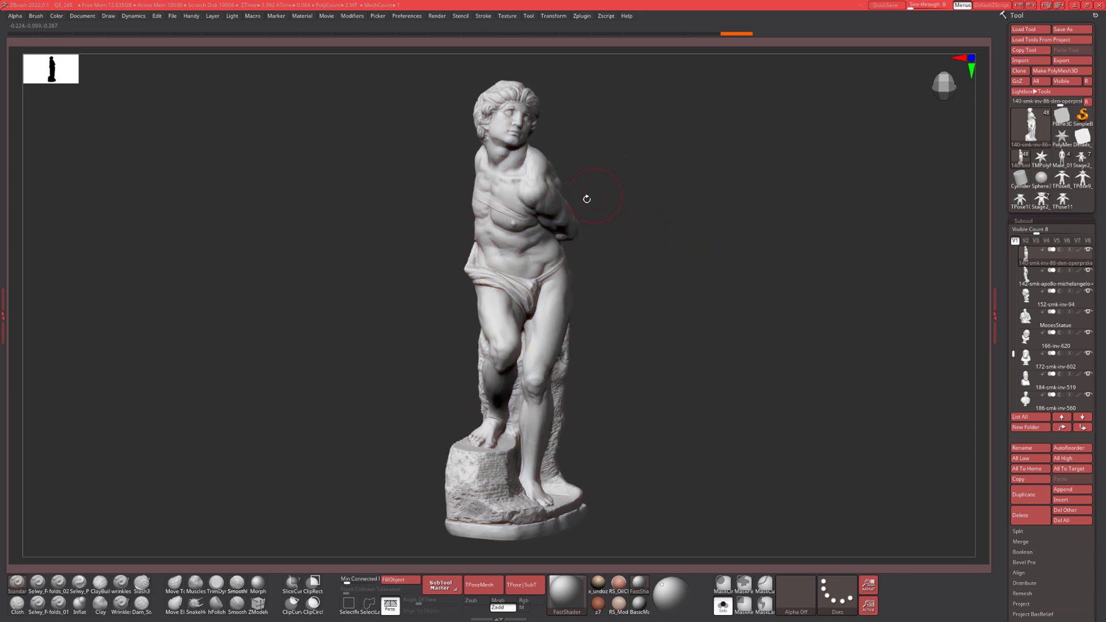
key("w")
mouse_move(529, 282)
left_mouse_down()
mouse_move(704, 185)
mouse_move(727, 209)
mouse_move(835, 200)
left_mouse_up()
key("q")
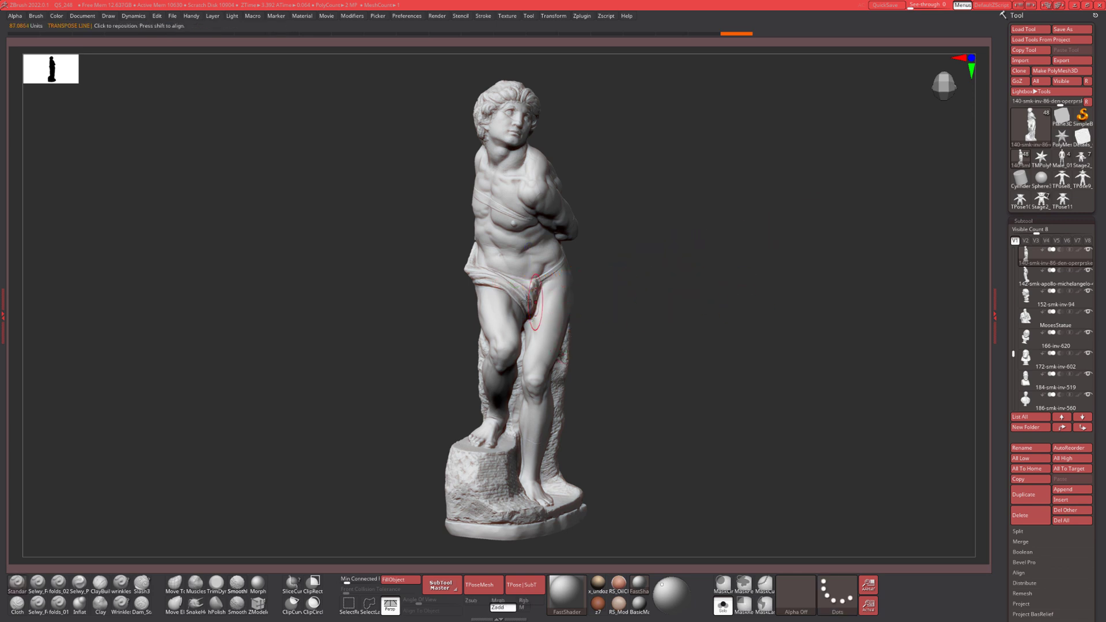
Examine how the statue's head, hips and knees are oriented against each other from the front and three-quarter views.
left_click_drag(680, 288, 743, 259)
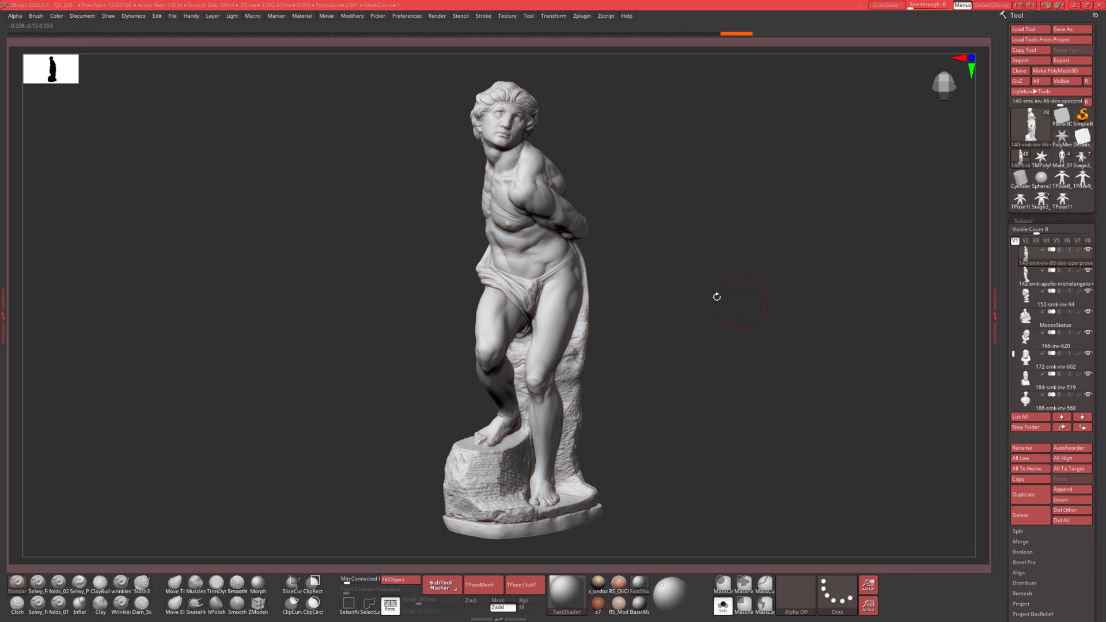
mouse_move(691, 287)
left_mouse_down()
mouse_move(657, 287)
mouse_move(688, 291)
mouse_move(682, 283)
left_mouse_up()
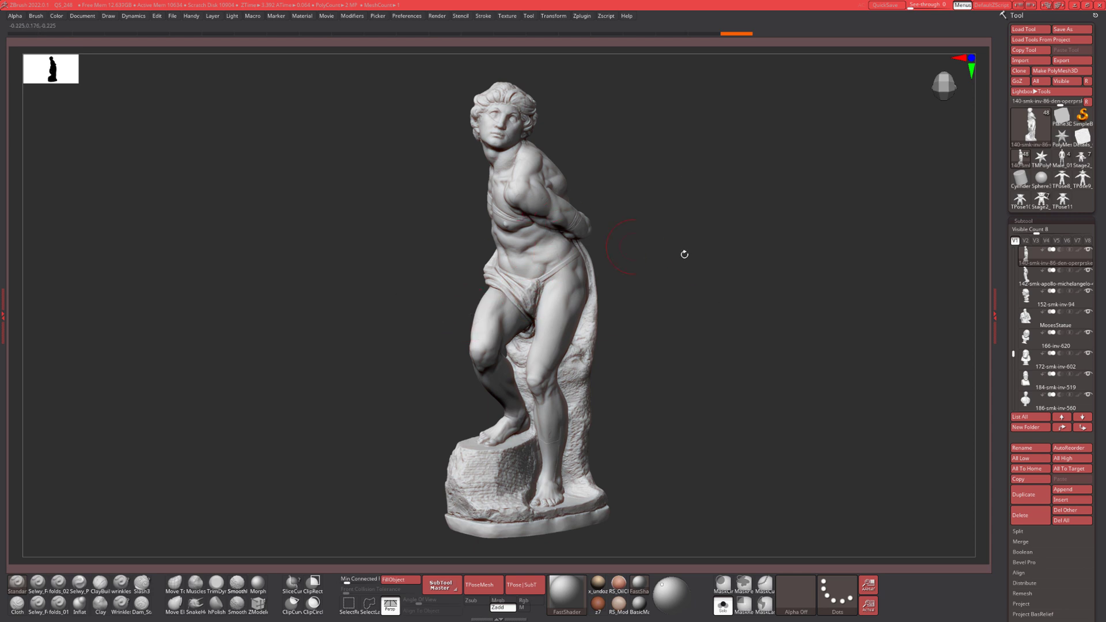
left_click_drag(684, 254, 677, 257, "alt")
mouse_move(392, 88)
left_mouse_down("ctrl")
mouse_move(576, 512)
mouse_move(633, 132)
mouse_move(588, 114)
left_mouse_up("ctrl")
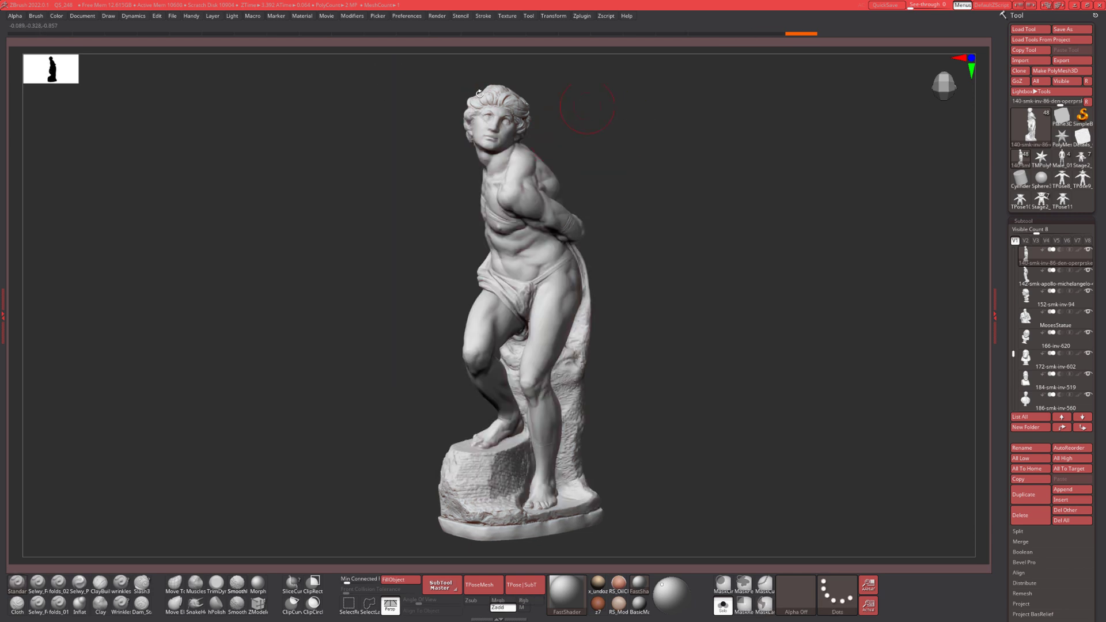
left_click_drag(432, 337, 521, 368)
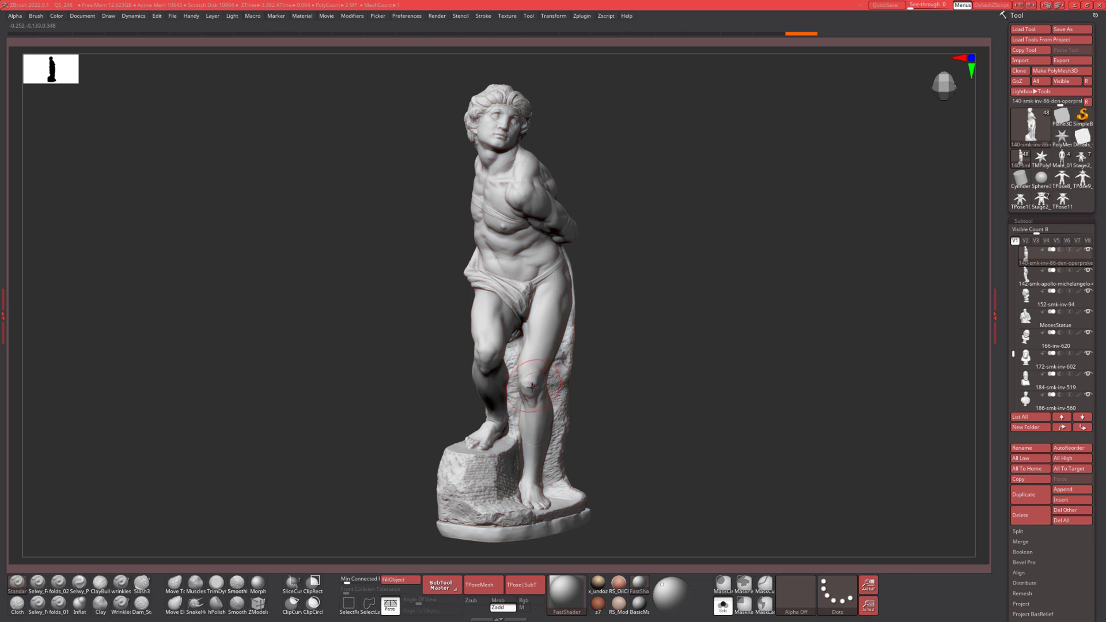
left_click_drag(655, 365, 557, 389)
left_click_drag(674, 371, 474, 358)
mouse_move(651, 259)
left_mouse_down()
mouse_move(545, 146)
mouse_move(504, 157)
mouse_move(455, 260)
mouse_move(440, 368)
mouse_move(535, 530)
mouse_move(581, 124)
left_mouse_up()
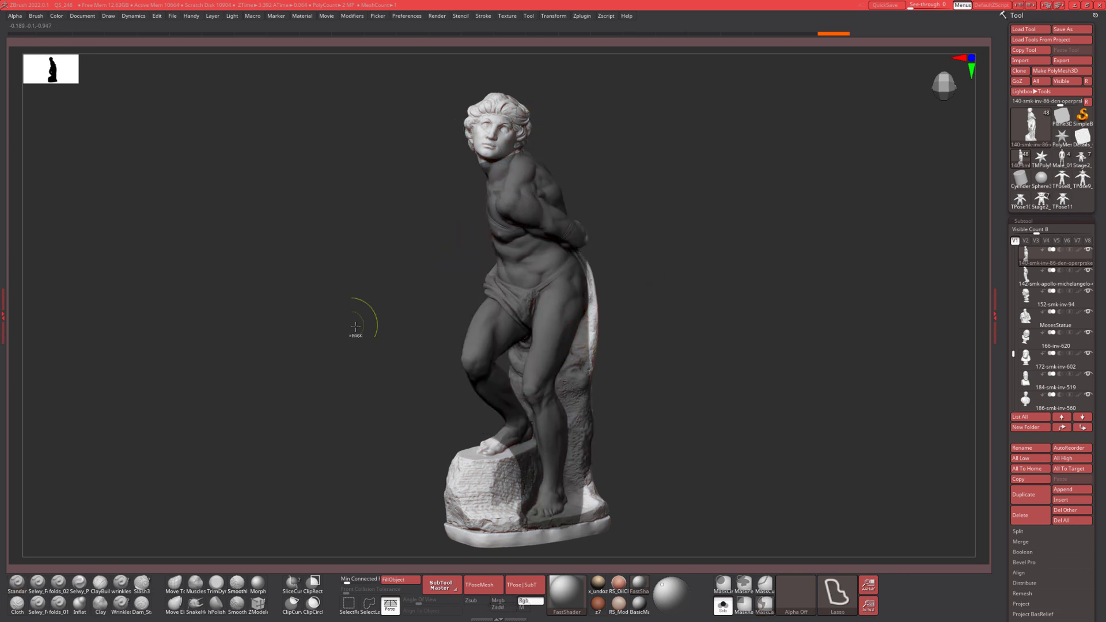
Lasso-mask the statue's torso between shoulders and hips, mask the whole body below the head, and clear the masks.
left_click_drag(696, 139, 592, 212, "ctrl")
mouse_move(648, 153)
left_mouse_down("ctrl")
mouse_move(683, 309)
mouse_move(669, 164)
left_mouse_up("ctrl")
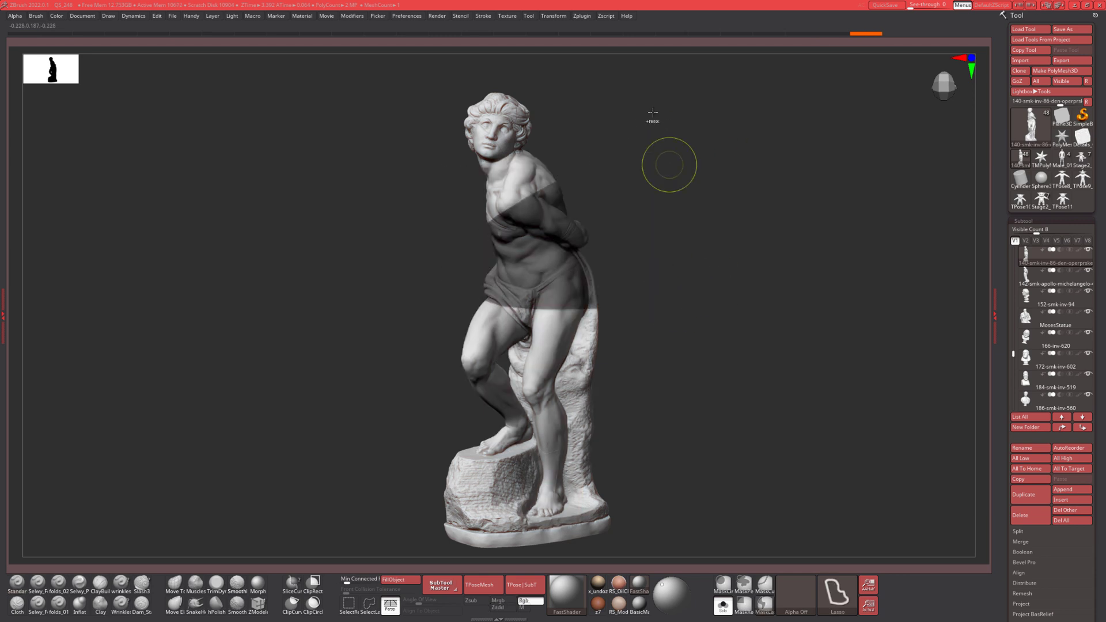
mouse_move(652, 112)
left_mouse_down("ctrl")
mouse_move(662, 132)
mouse_move(495, 167)
mouse_move(463, 440)
mouse_move(521, 487)
mouse_move(629, 451)
mouse_move(678, 150)
left_mouse_up("ctrl")
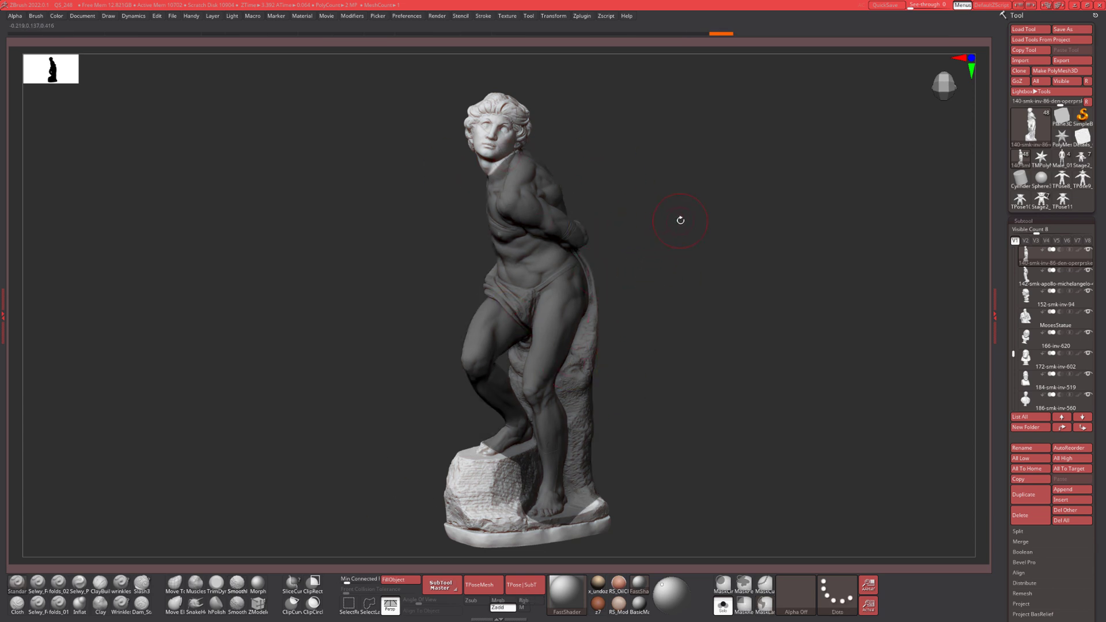
left_click_drag(680, 230, 751, 321, "ctrl")
Compare the unmasked statue's overall pose between the front view and the side view facing the bent leg.
left_click_drag(675, 253, 724, 274)
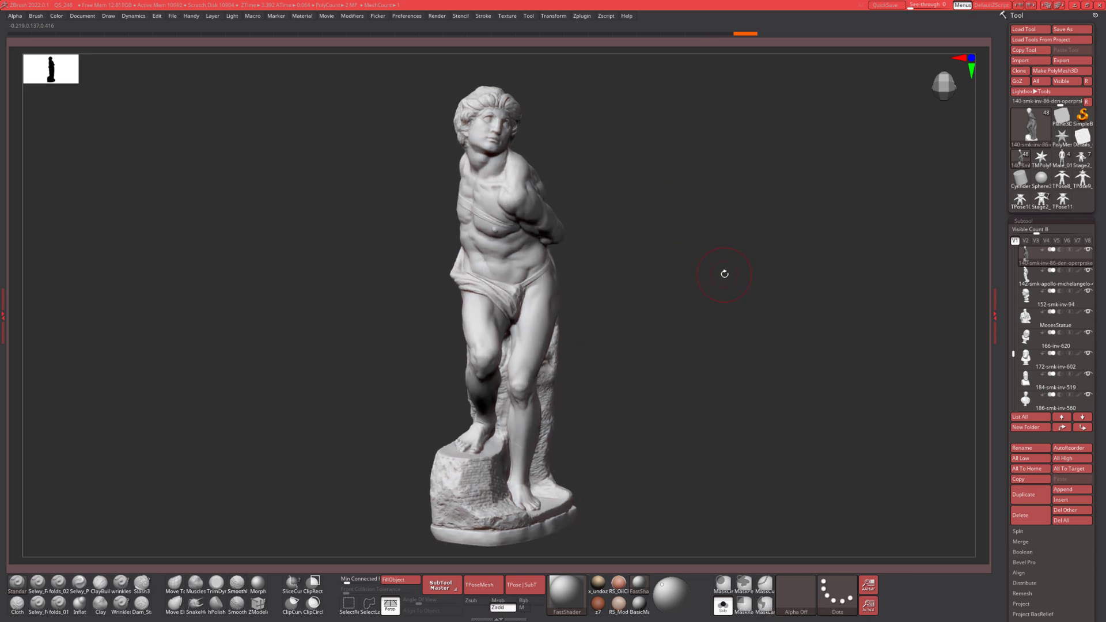
left_click_drag(654, 267, 686, 264, "alt")
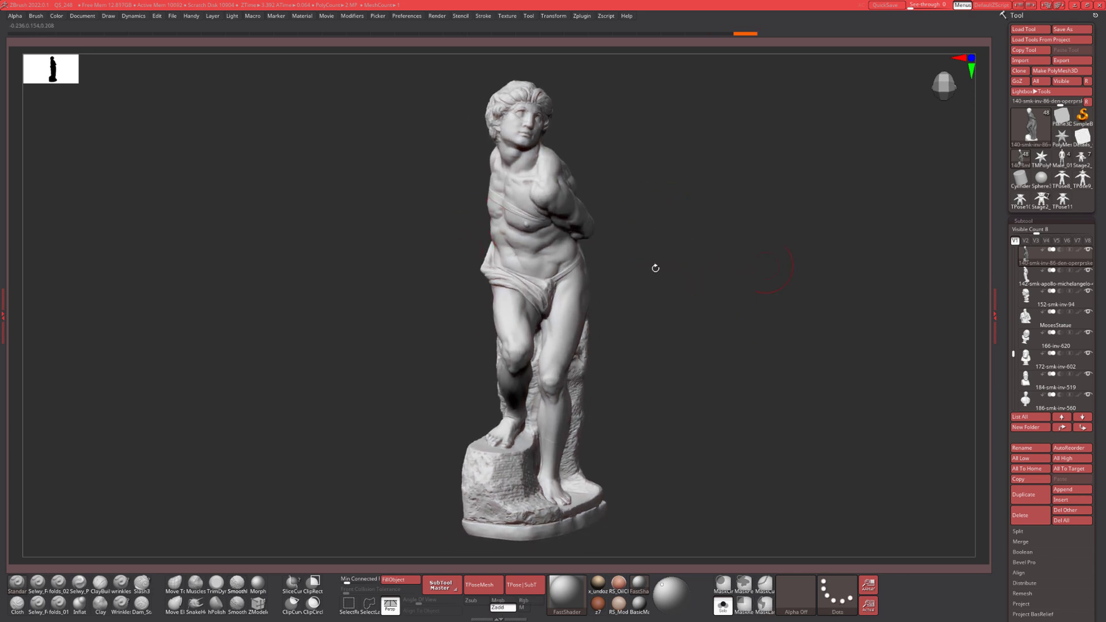
left_click_drag(666, 306, 769, 300)
left_click_drag(687, 432, 582, 403)
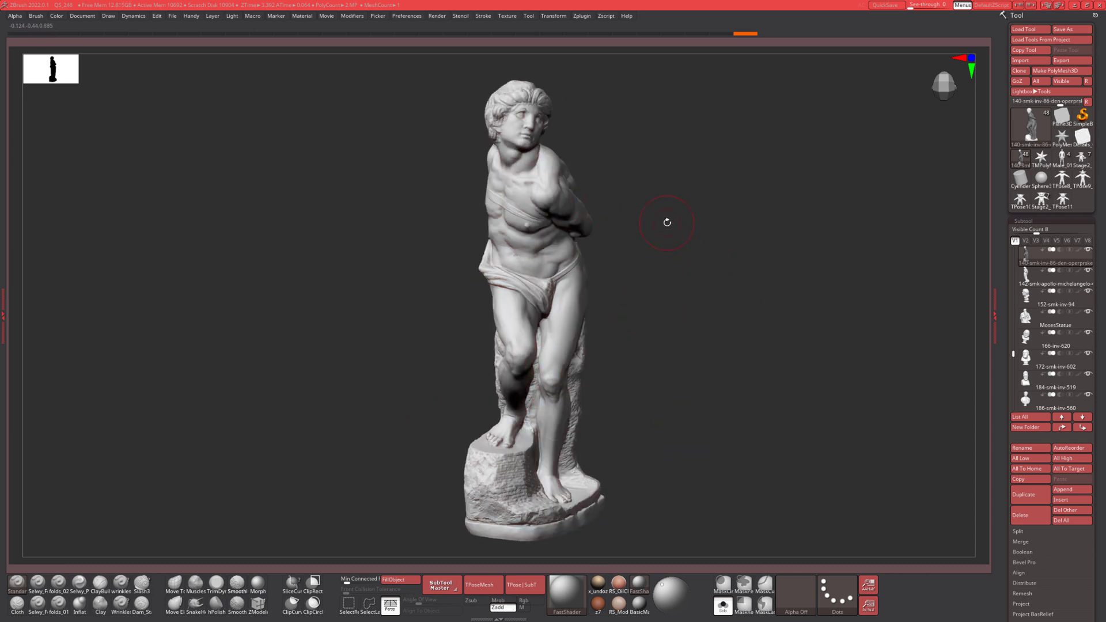
left_click_drag(698, 221, 608, 277)
left_click_drag(721, 370, 598, 341)
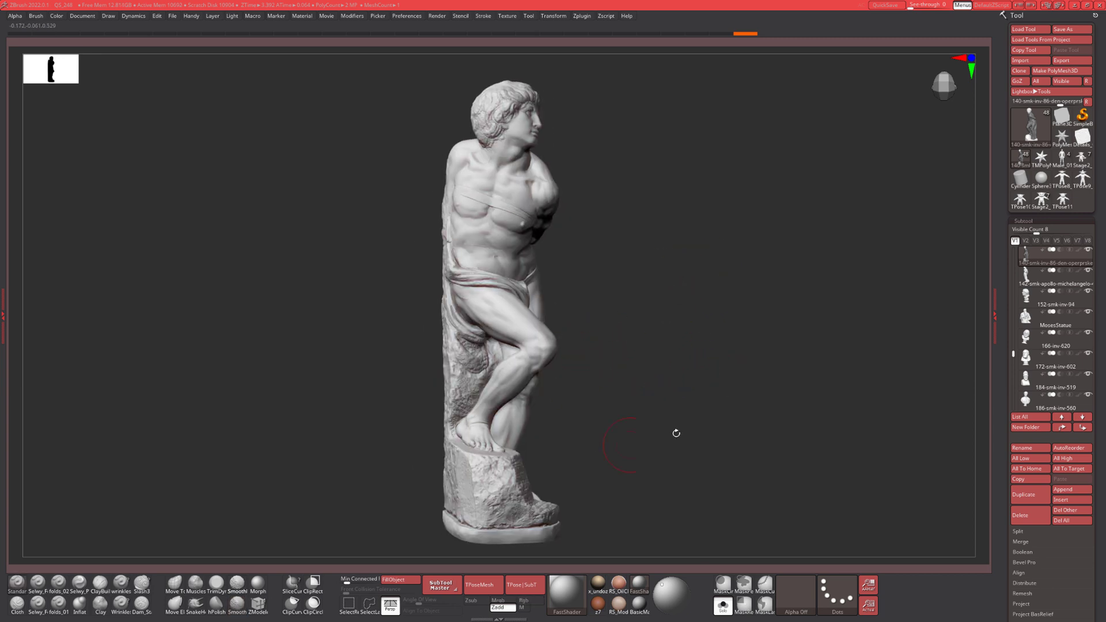
Draw a transpose line about 45 units long from the standing leg's upper thigh diagonally upward past the hip to indicate the pelvis direction.
left_click_drag(700, 384, 622, 445)
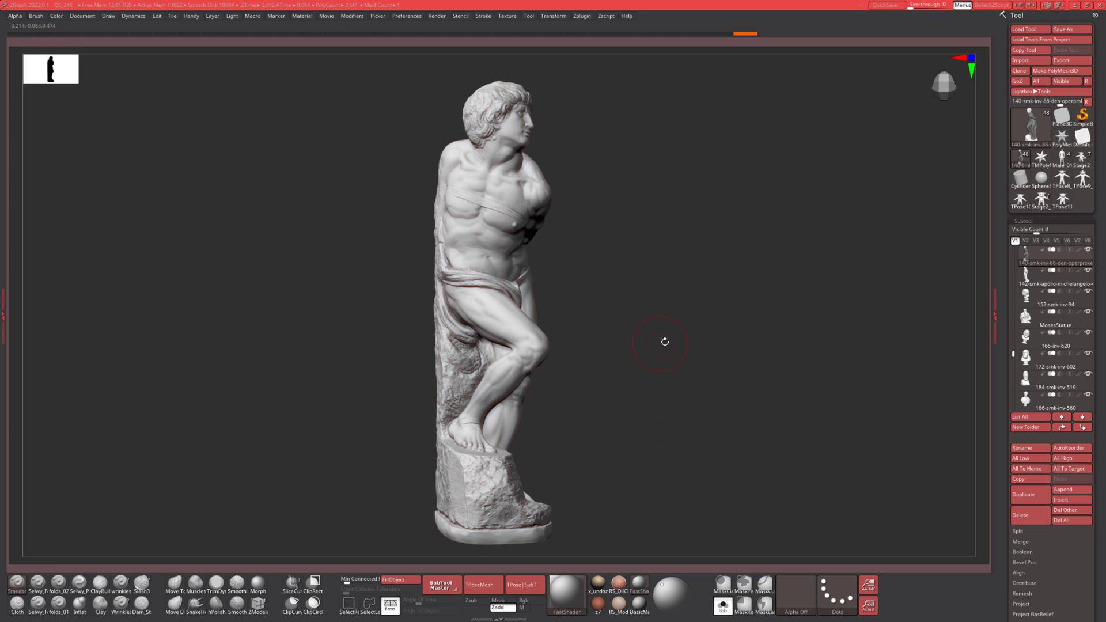
left_click_drag(665, 342, 679, 264)
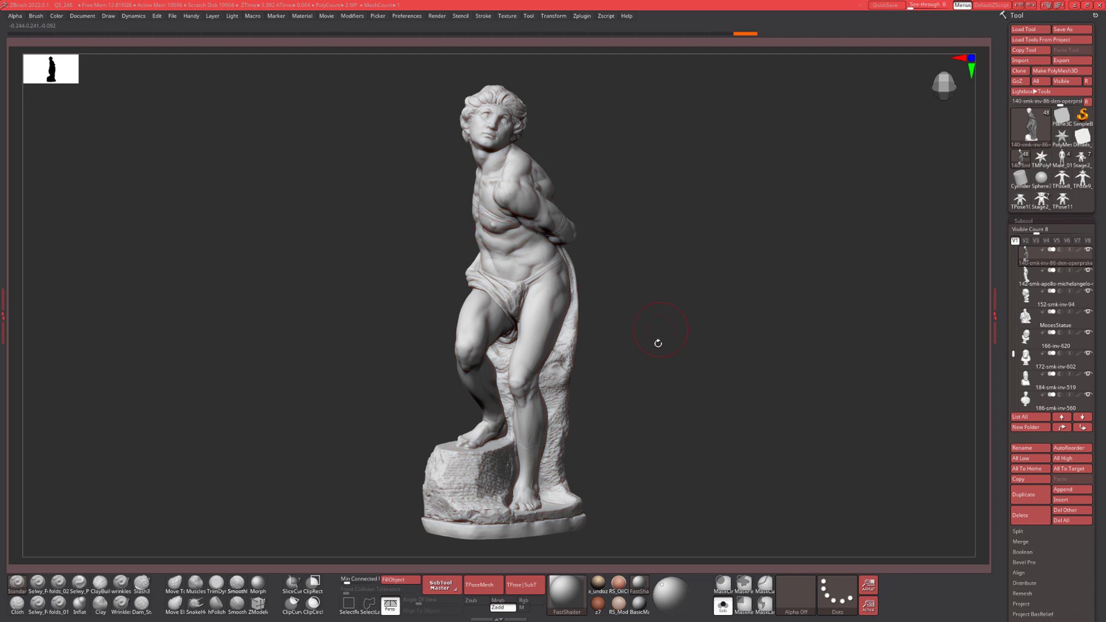
key("w")
left_click_drag(547, 311, 684, 233)
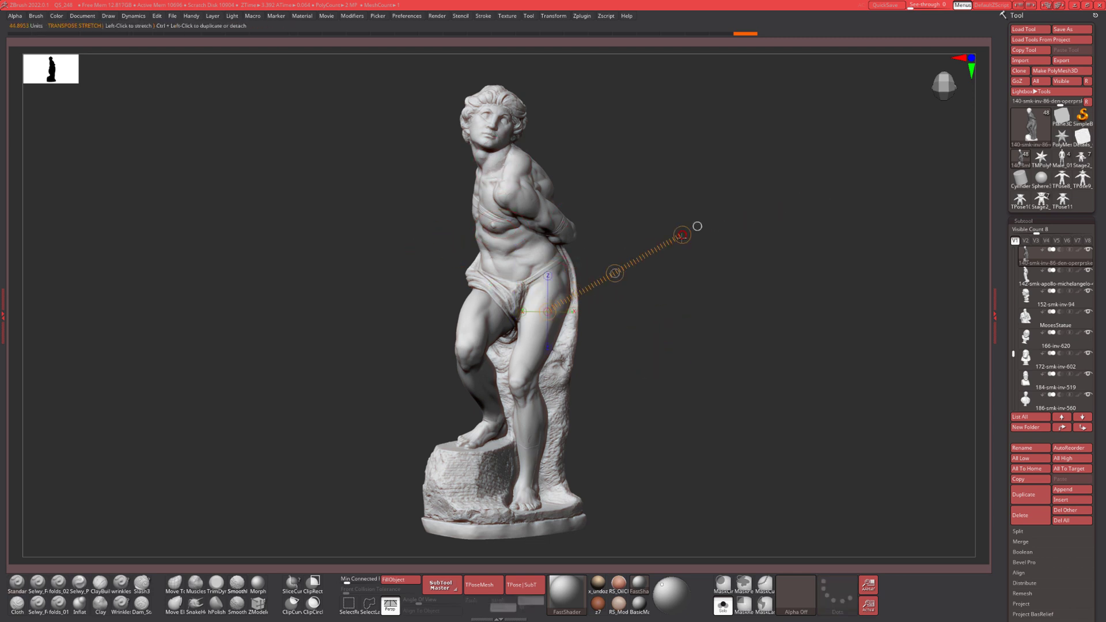
key("q")
Examine how the statue's head, torso and bent leg turn against each other between the front three-quarter view and the bent-leg side.
mouse_move(627, 271)
left_mouse_down()
mouse_move(689, 247)
mouse_move(543, 305)
left_mouse_up()
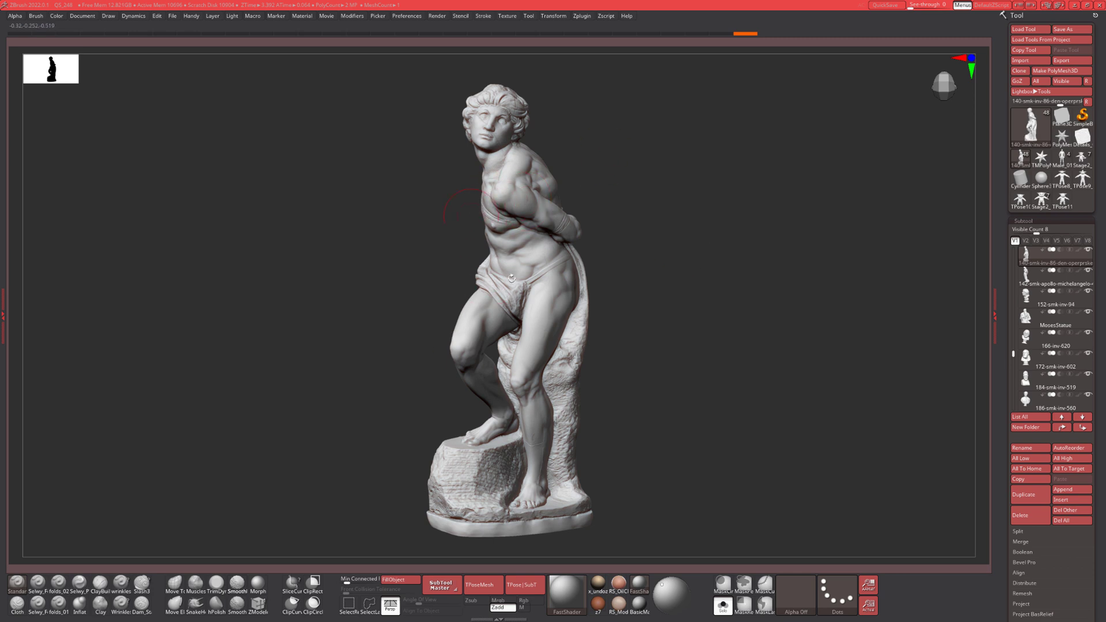
left_click_drag(848, 337, 764, 198)
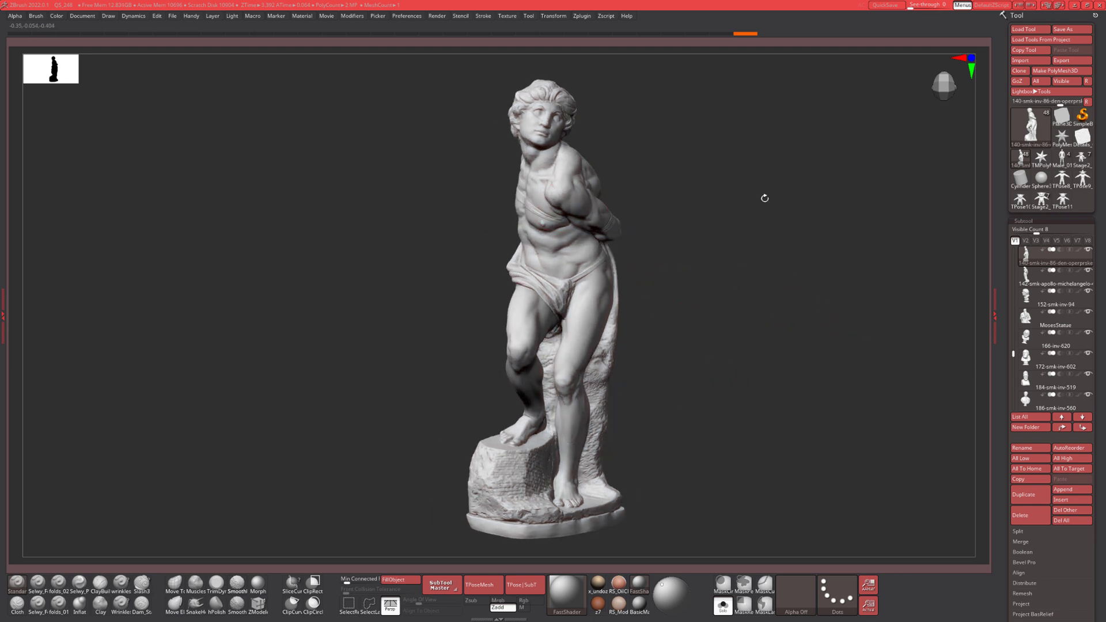
mouse_move(737, 315)
left_mouse_down()
mouse_move(723, 297)
mouse_move(731, 347)
mouse_move(719, 306)
left_mouse_up()
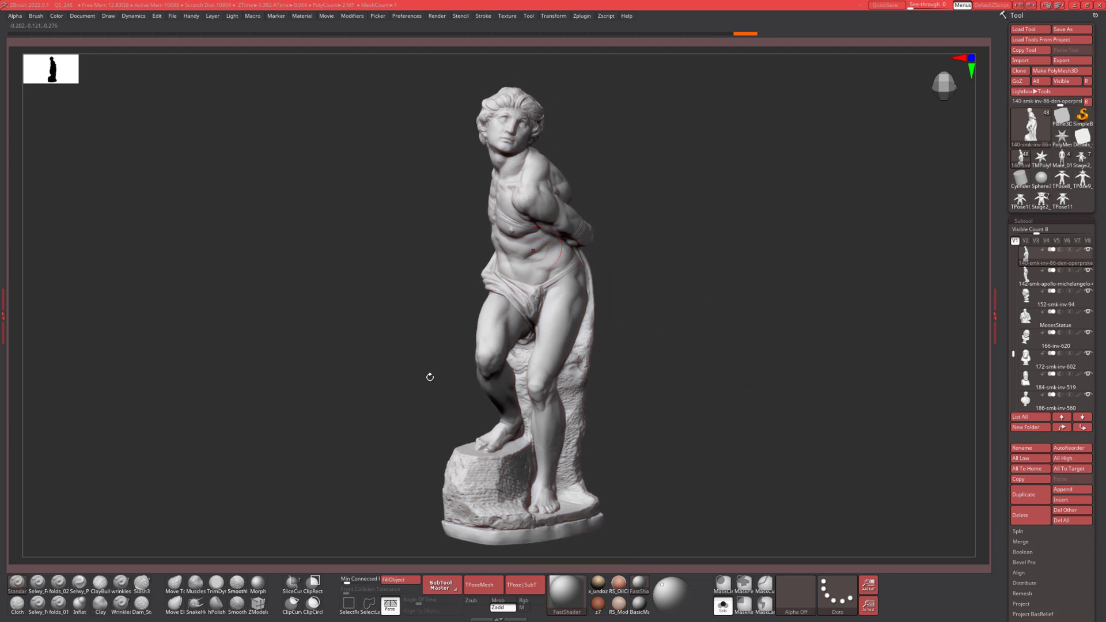
left_click_drag(761, 264, 697, 253)
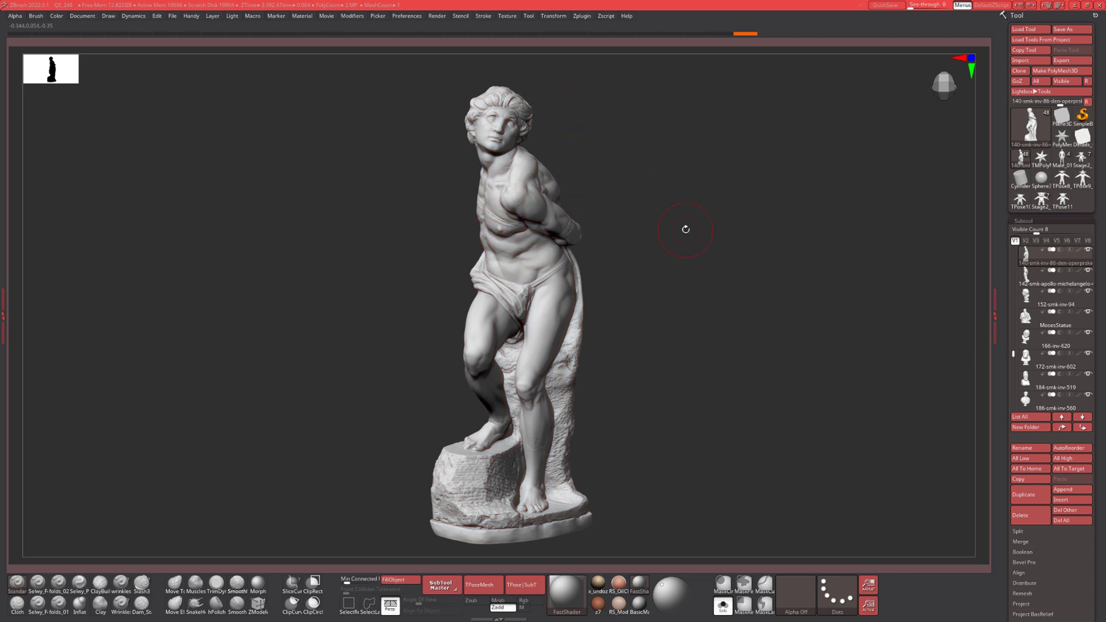
left_click_drag(688, 240, 661, 363)
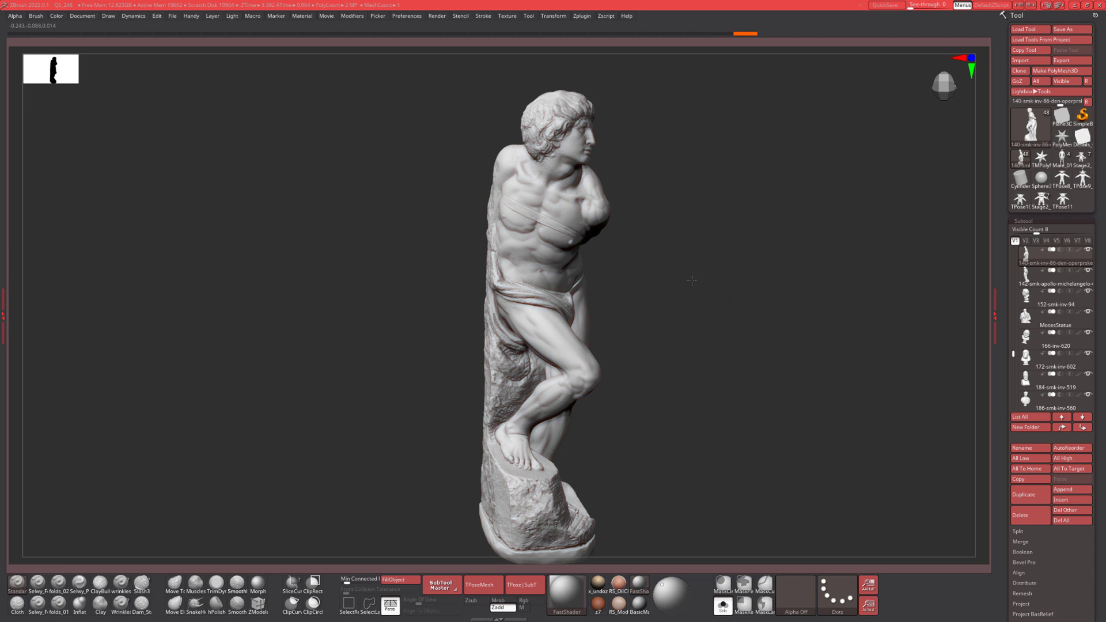
mouse_move(691, 280)
left_mouse_down()
mouse_move(690, 270)
mouse_move(699, 278)
left_mouse_up()
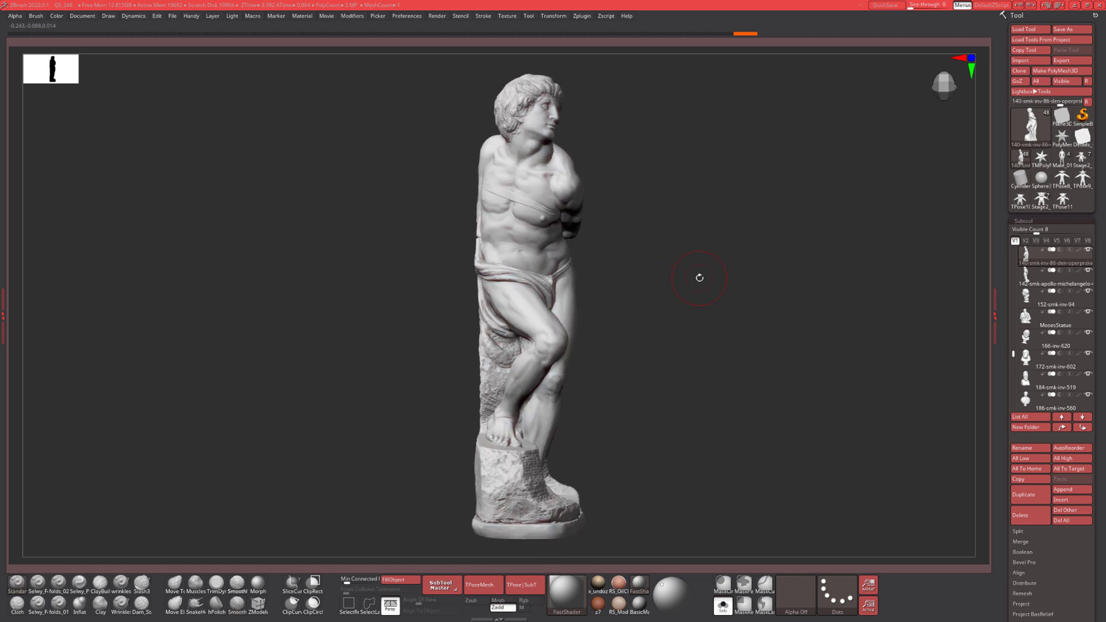
left_click_drag(681, 284, 703, 251)
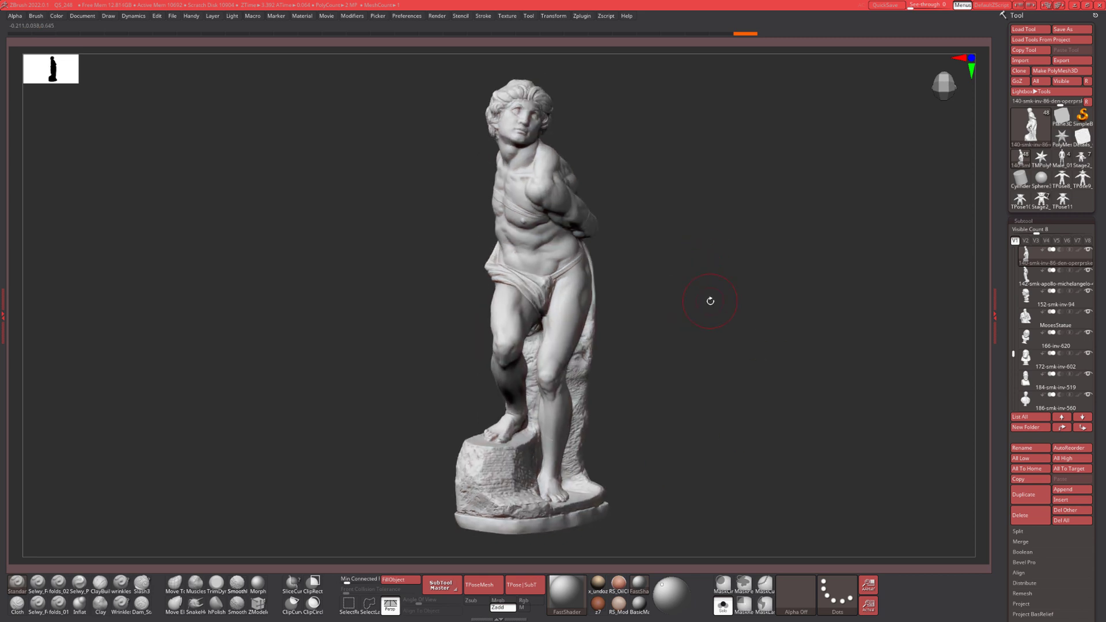
left_click_drag(709, 315, 637, 268)
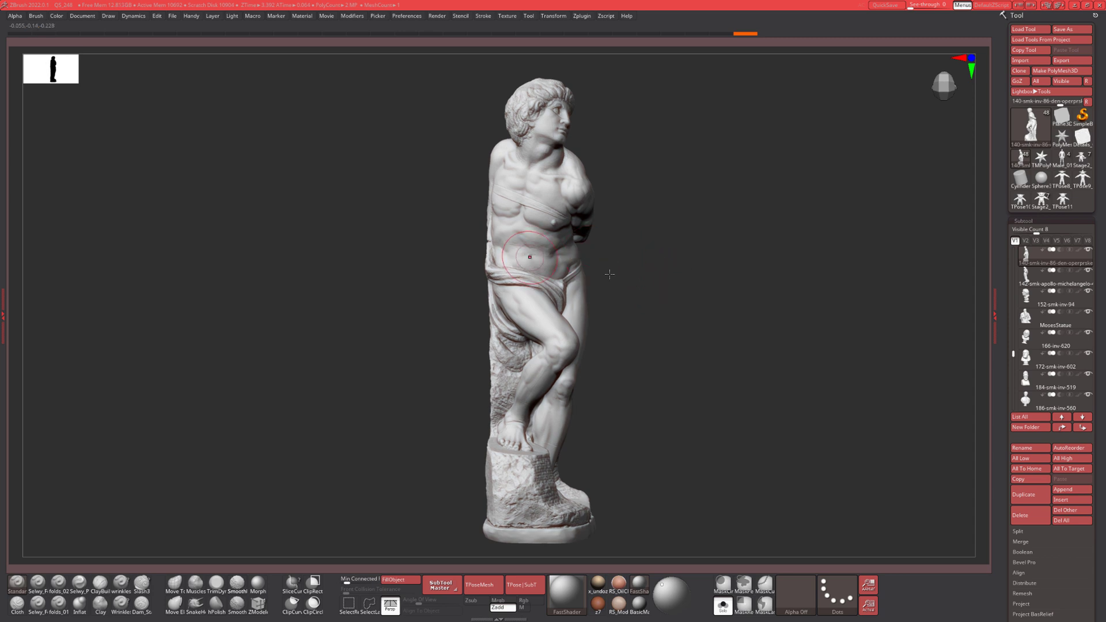
left_click_drag(705, 274, 525, 261)
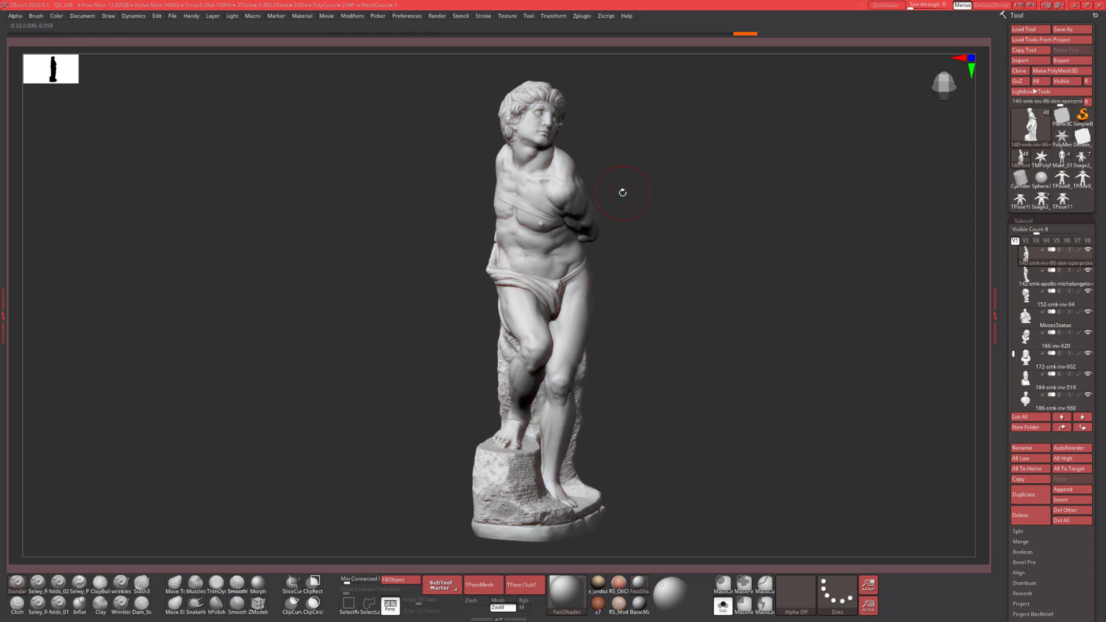
mouse_move(662, 219)
left_mouse_down()
mouse_move(674, 265)
mouse_move(661, 259)
mouse_move(671, 260)
left_mouse_up()
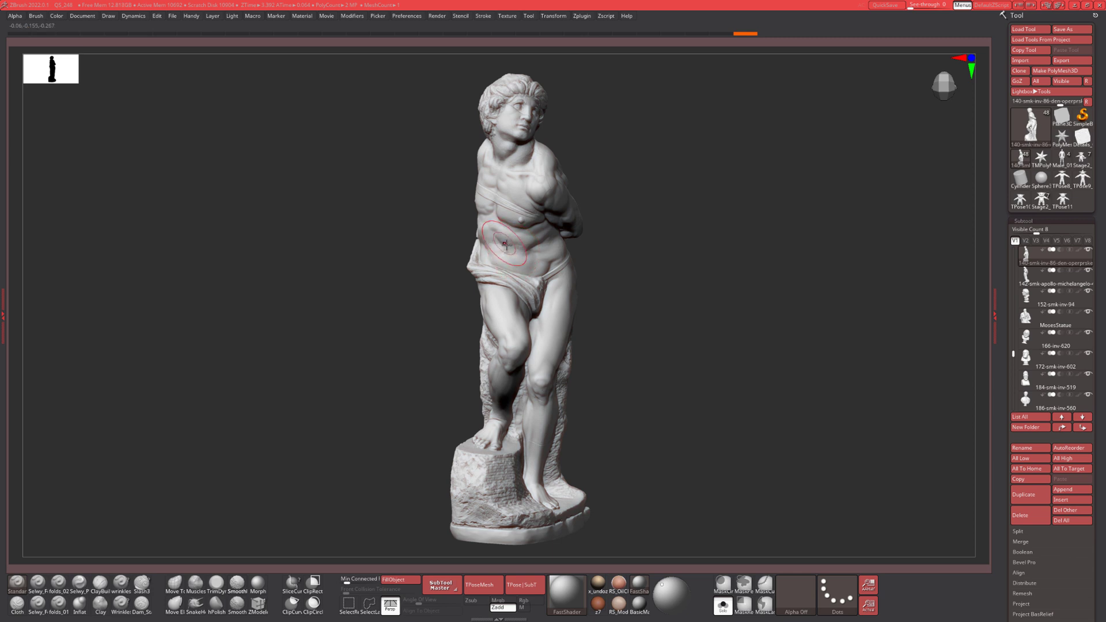
Draw a transpose line about 71 units long from the statue in the near-front view and return to drawing mode.
key("w")
key("q")
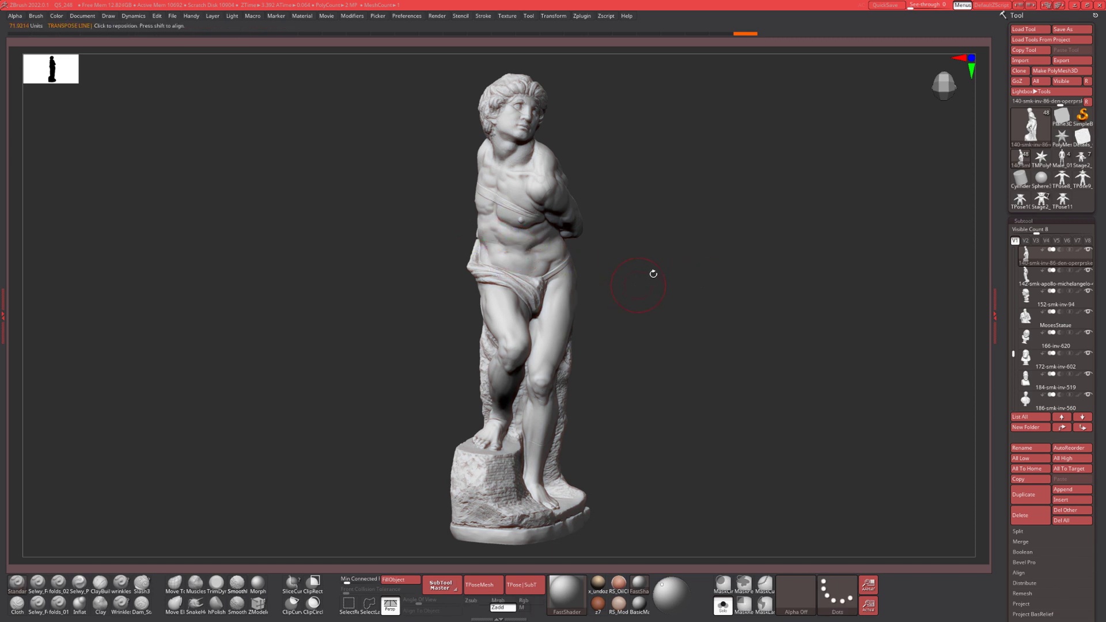
left_click_drag(652, 274, 597, 264)
left_click_drag(672, 205, 599, 208)
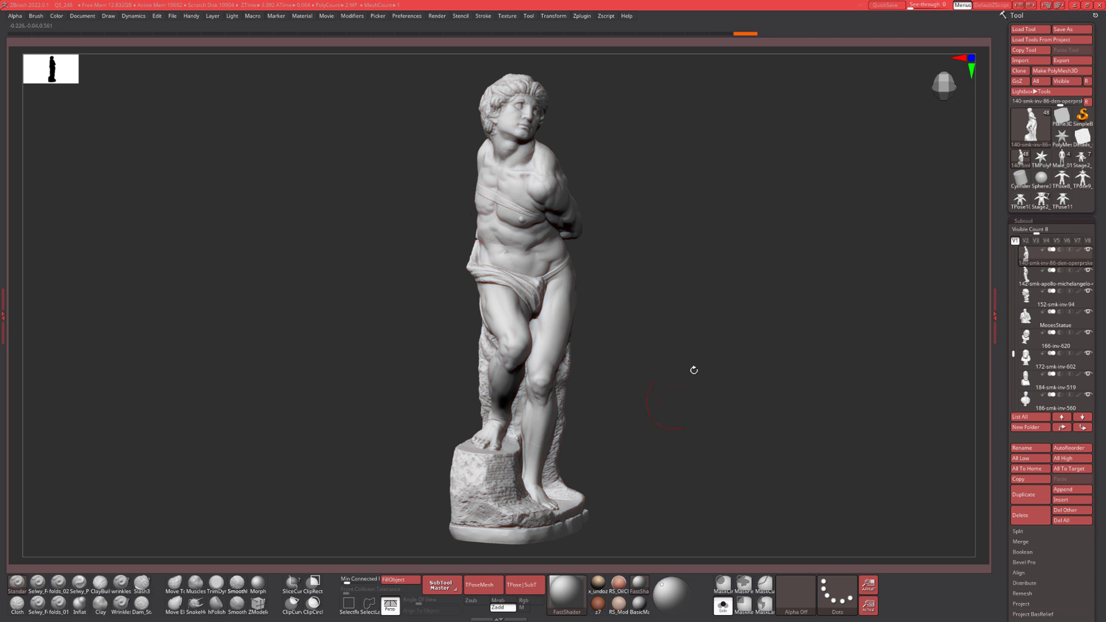
left_click_drag(693, 370, 645, 368)
left_click_drag(705, 250, 645, 248)
Reduce the brush size, lasso-mask the area around the torso's side beneath the bound arm in close-up, and clear the mask.
key("s")
mouse_move(641, 183)
left_mouse_down("alt")
mouse_move(637, 202)
mouse_move(608, 172)
left_mouse_up("alt")
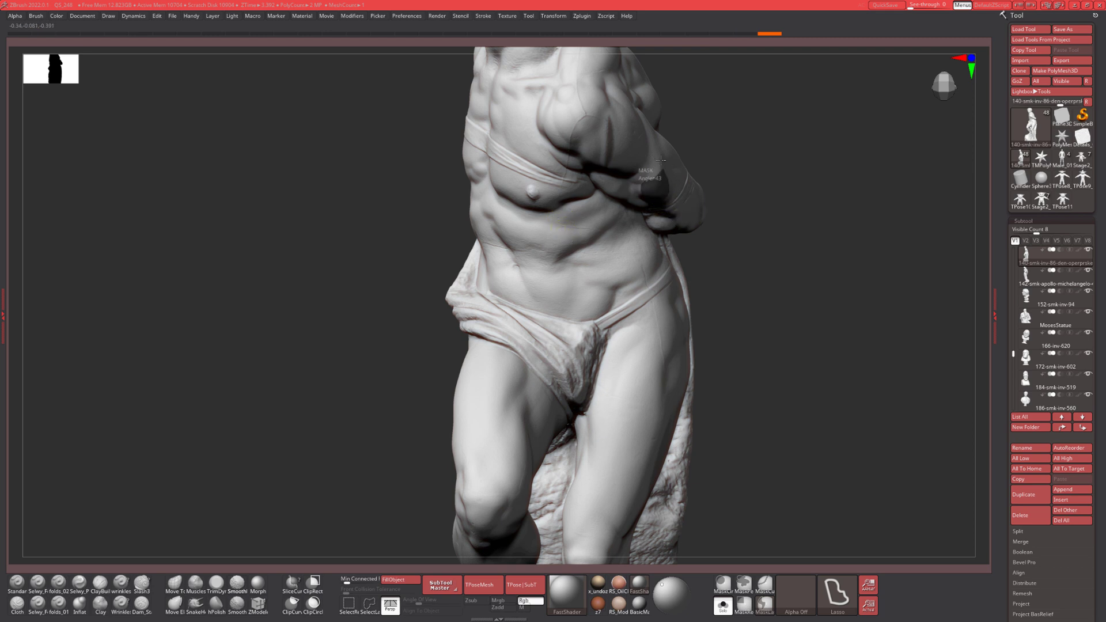
mouse_move(619, 210)
left_mouse_down("ctrl")
mouse_move(549, 262)
mouse_move(615, 221)
mouse_move(592, 277)
mouse_move(642, 259)
left_mouse_up("ctrl")
left_click_drag(804, 246, 812, 256, "ctrl")
right_click_drag(812, 256, 740, 247, "ctrl")
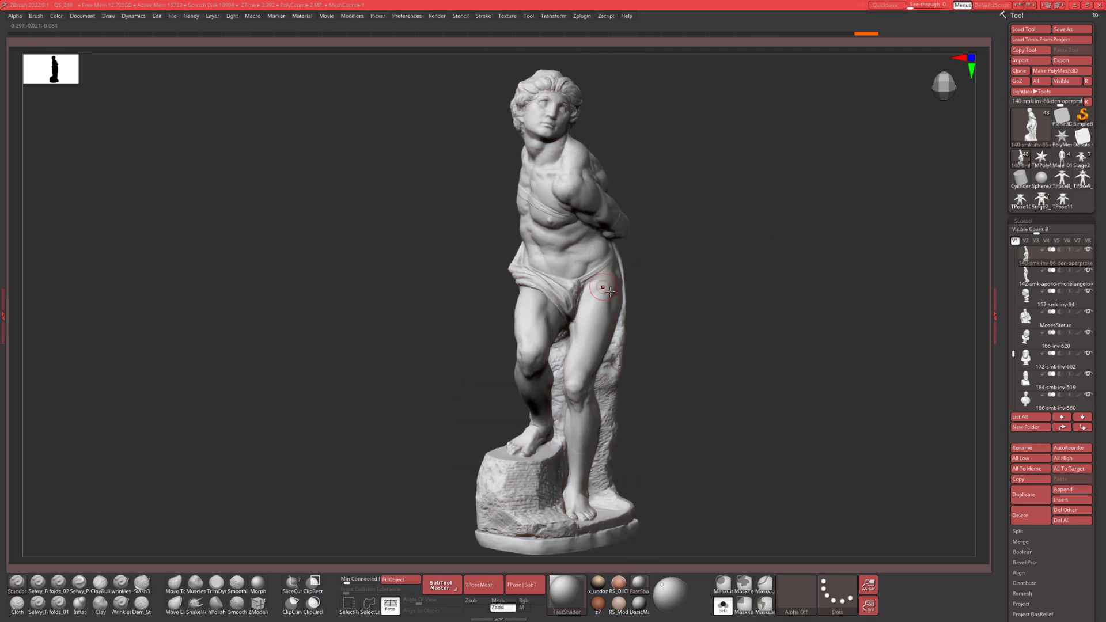
Lasso-mask the statue's whole body below the head from the three-quarter view to isolate its main mass, and clear the mask.
right_click_drag(725, 306, 706, 283, "ctrl")
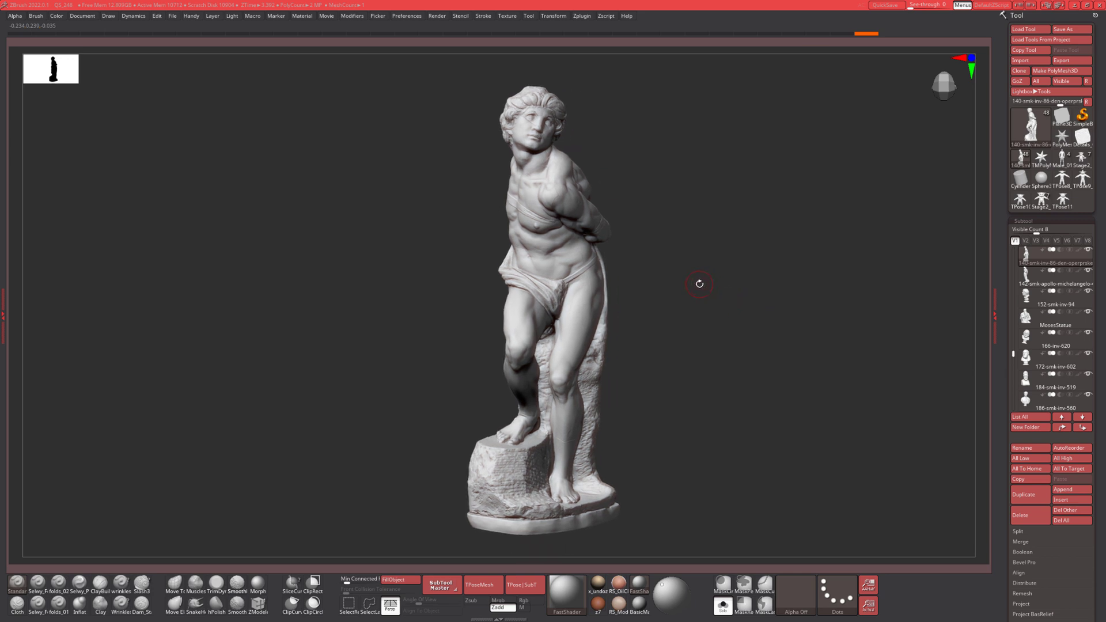
right_click_drag(696, 340, 730, 328)
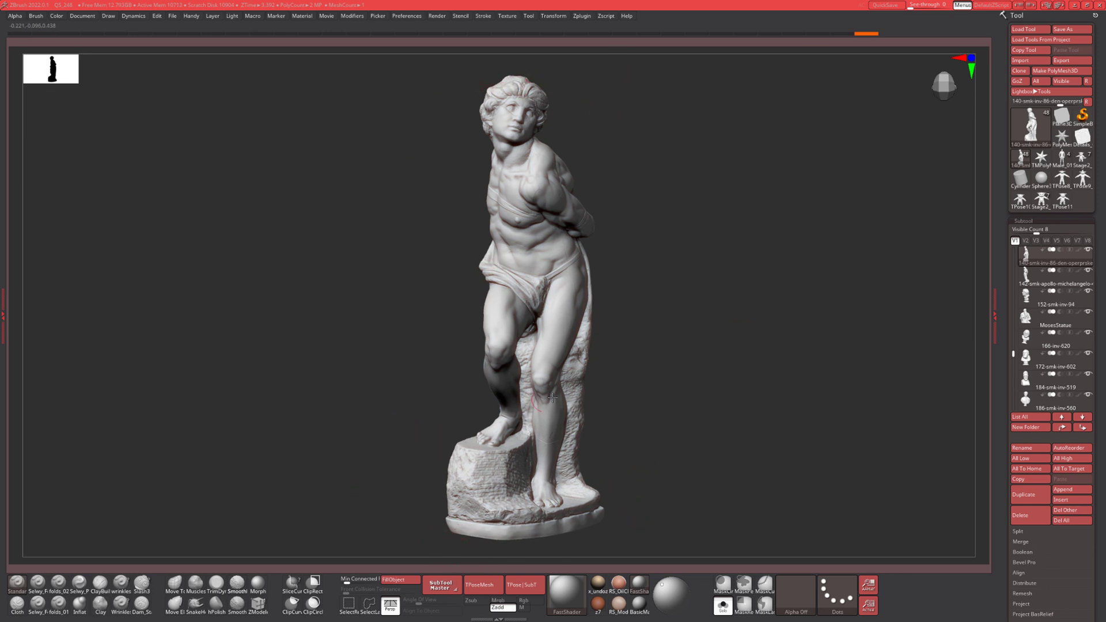
right_click_drag(698, 405, 693, 374)
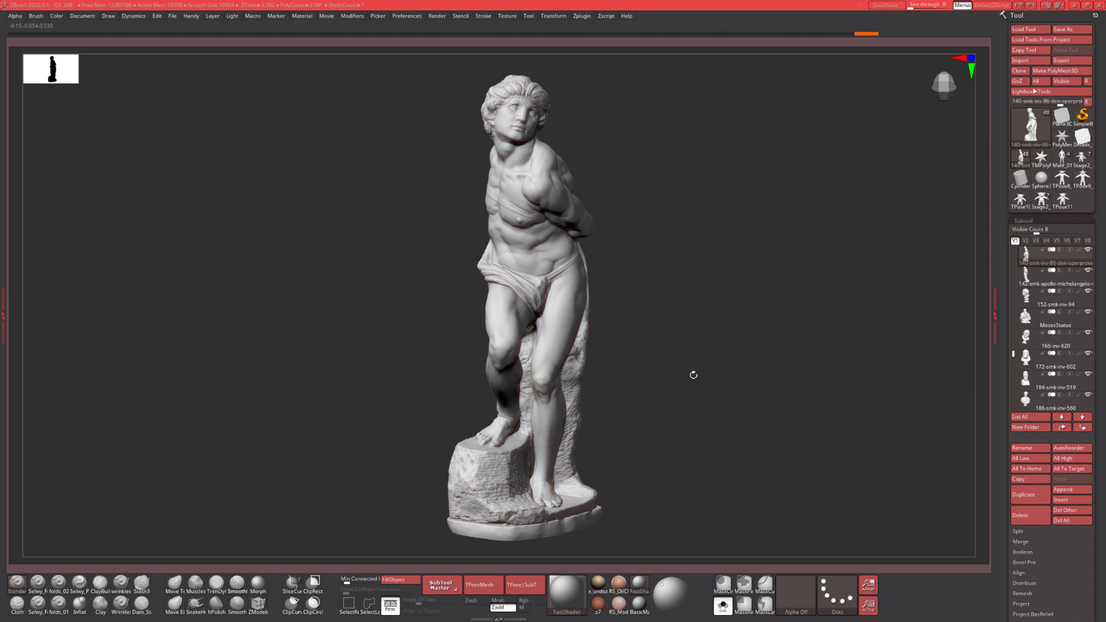
right_click_drag(703, 320, 478, 276)
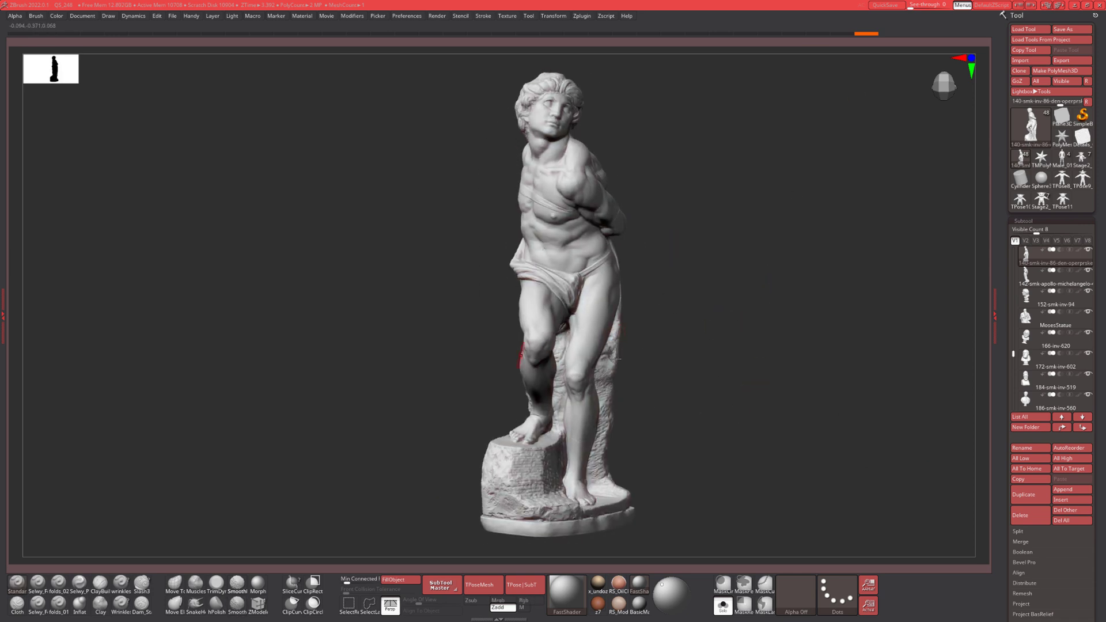
right_click_drag(699, 353, 488, 372)
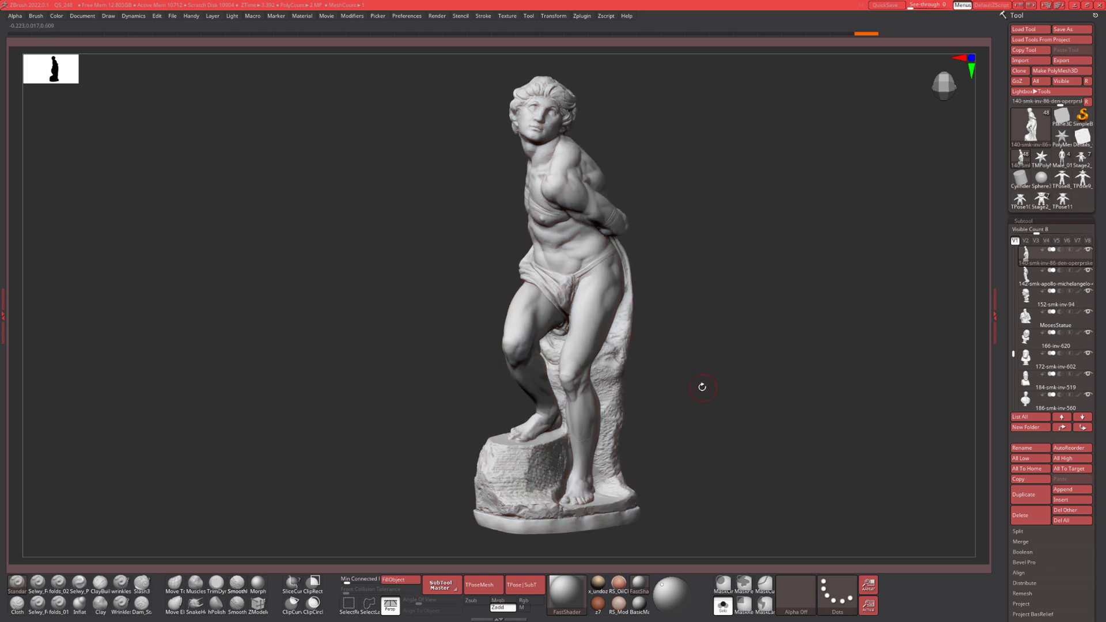
mouse_move(702, 387)
right_mouse_down()
mouse_move(684, 308)
mouse_move(728, 227)
mouse_move(718, 194)
right_mouse_up()
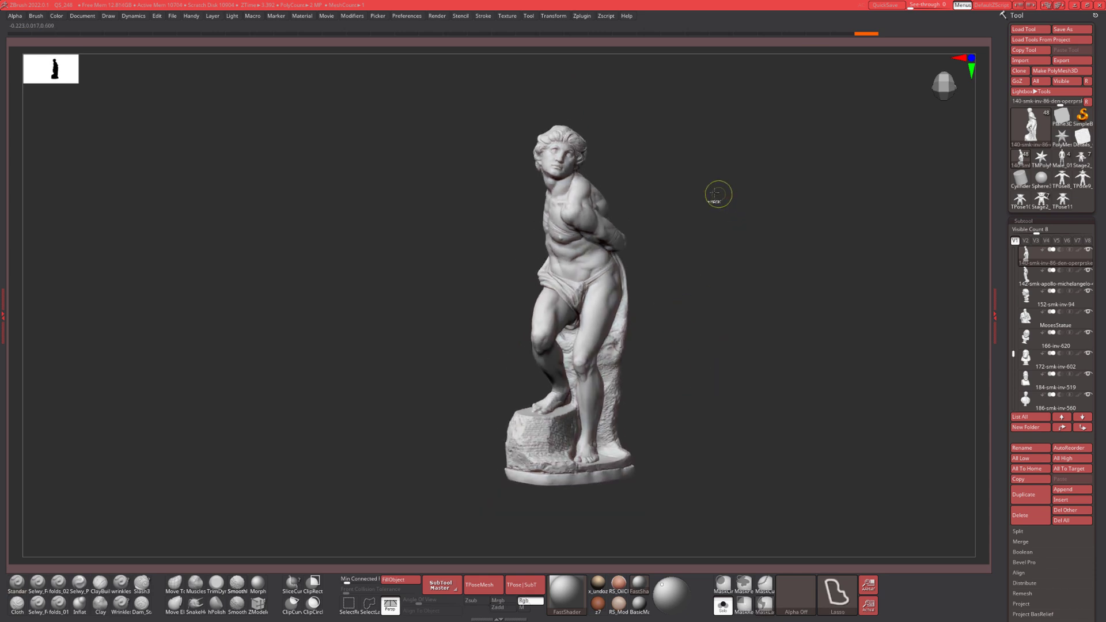
mouse_move(718, 194)
left_mouse_down("ctrl")
mouse_move(536, 155)
mouse_move(748, 403)
mouse_move(731, 346)
left_mouse_up("ctrl")
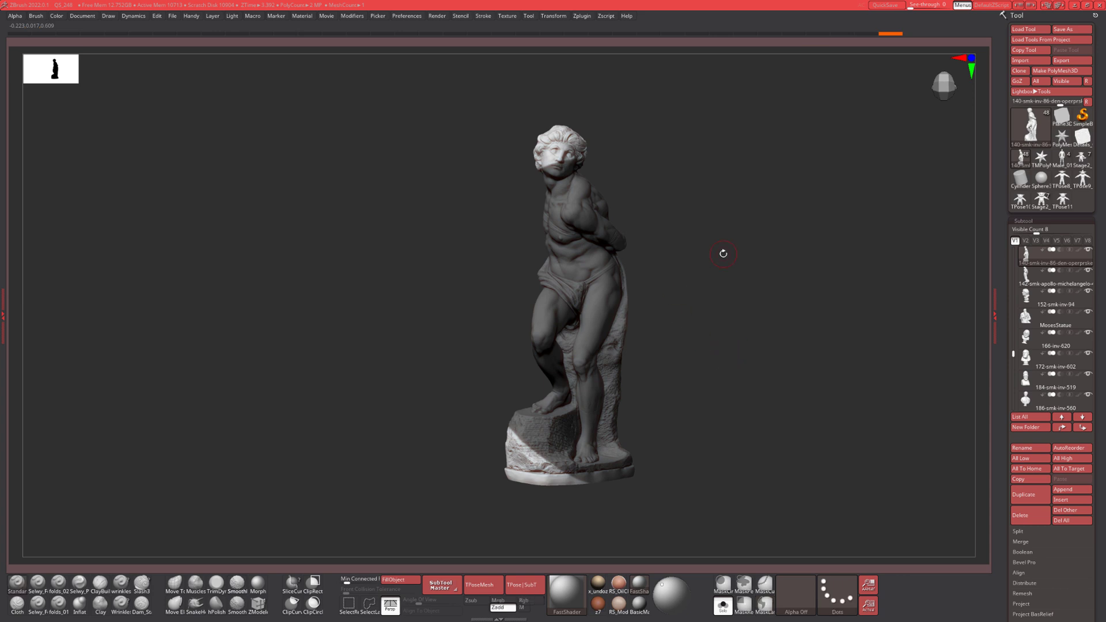
left_click_drag(722, 253, 736, 301, "ctrl")
mouse_move(736, 301)
right_mouse_down("ctrl")
mouse_move(767, 309)
mouse_move(734, 298)
right_mouse_up("ctrl")
right_click_drag(713, 225, 699, 237)
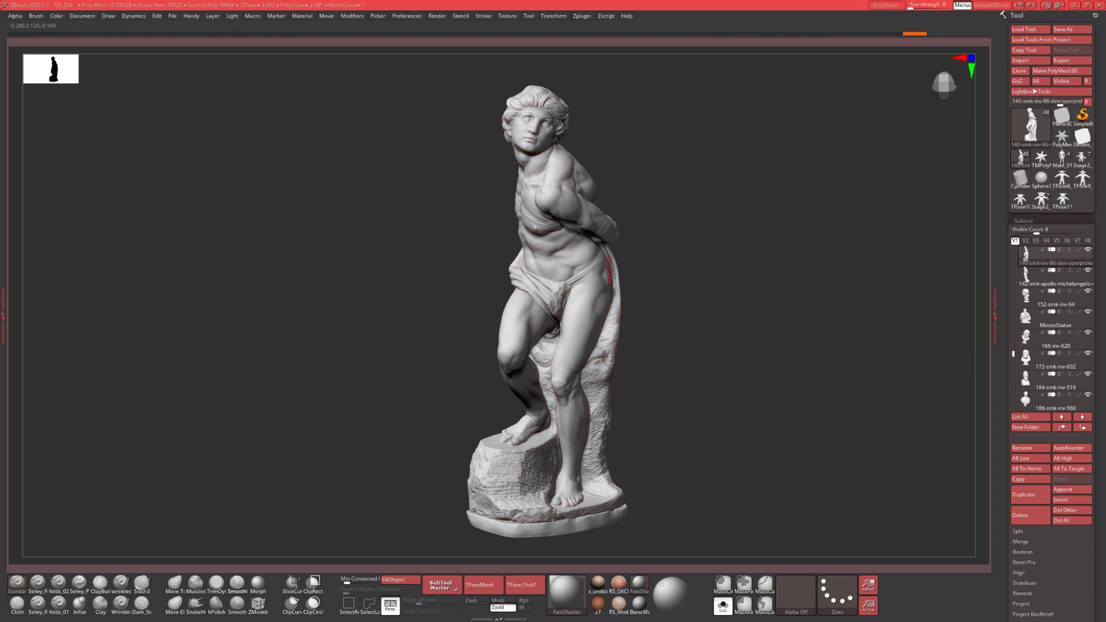
mouse_move(684, 136)
left_mouse_down("ctrl")
mouse_move(452, 414)
mouse_move(691, 311)
mouse_move(684, 363)
left_mouse_up("ctrl")
Draw a transpose line about 61 units long from the upper chest outward past the shoulder to show the chest direction, and return to drawing mode.
left_click_drag(684, 296, 720, 199)
left_click_drag(771, 292, 585, 254)
left_click_drag(742, 371, 562, 309)
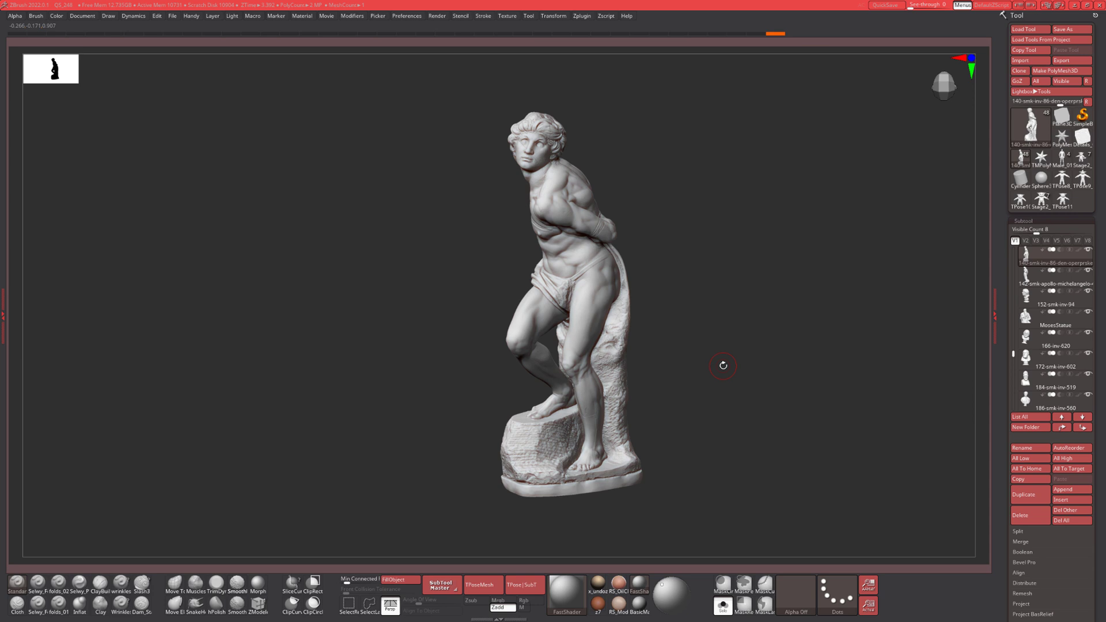
left_click_drag(674, 304, 734, 311)
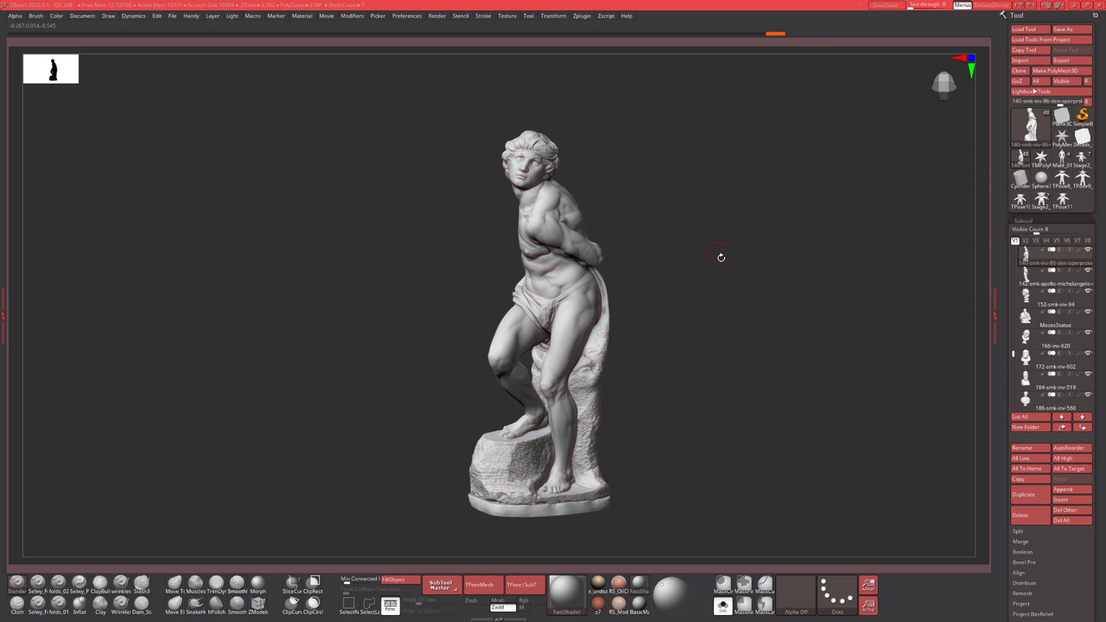
left_click_drag(720, 261, 766, 271)
left_click_drag(689, 242, 703, 235, "alt")
key("w")
left_click(585, 213)
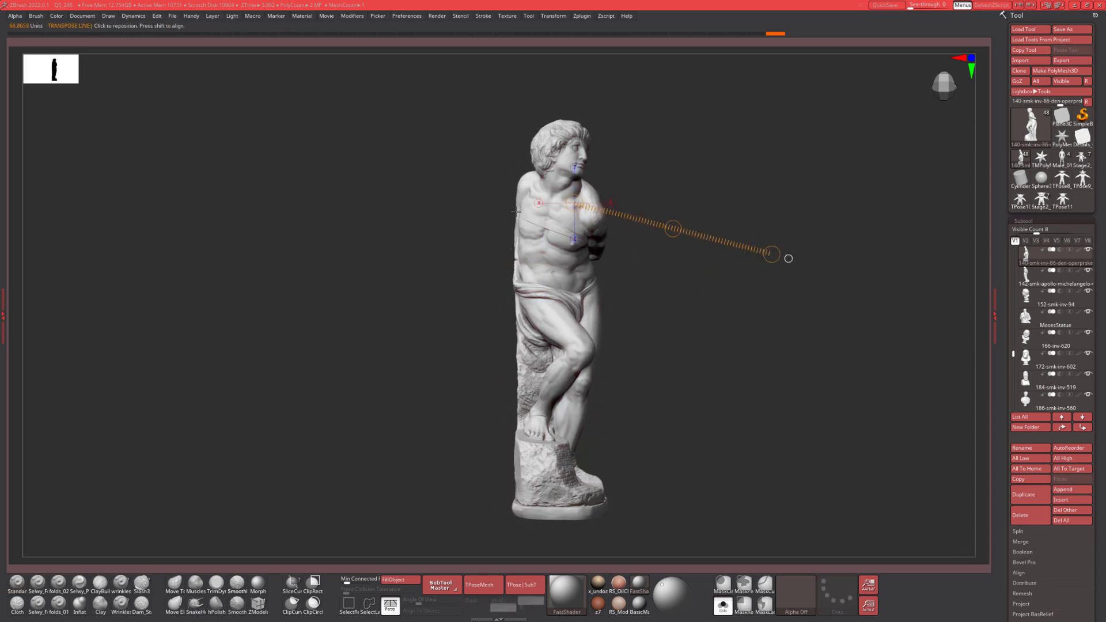
left_click(533, 193)
key("q")
Examine the twist between head, shoulders, hips and legs by comparing the bent-leg side view with the front and opposite three-quarter views.
mouse_move(731, 296)
left_mouse_down()
mouse_move(761, 296)
mouse_move(578, 216)
left_mouse_up()
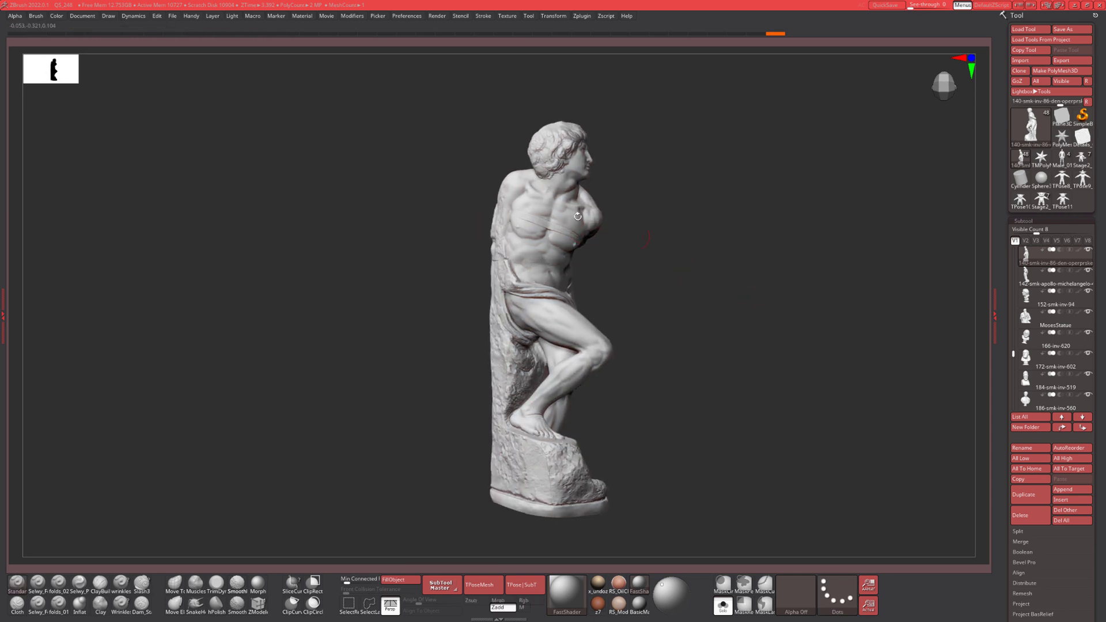
left_click_drag(660, 372, 509, 204)
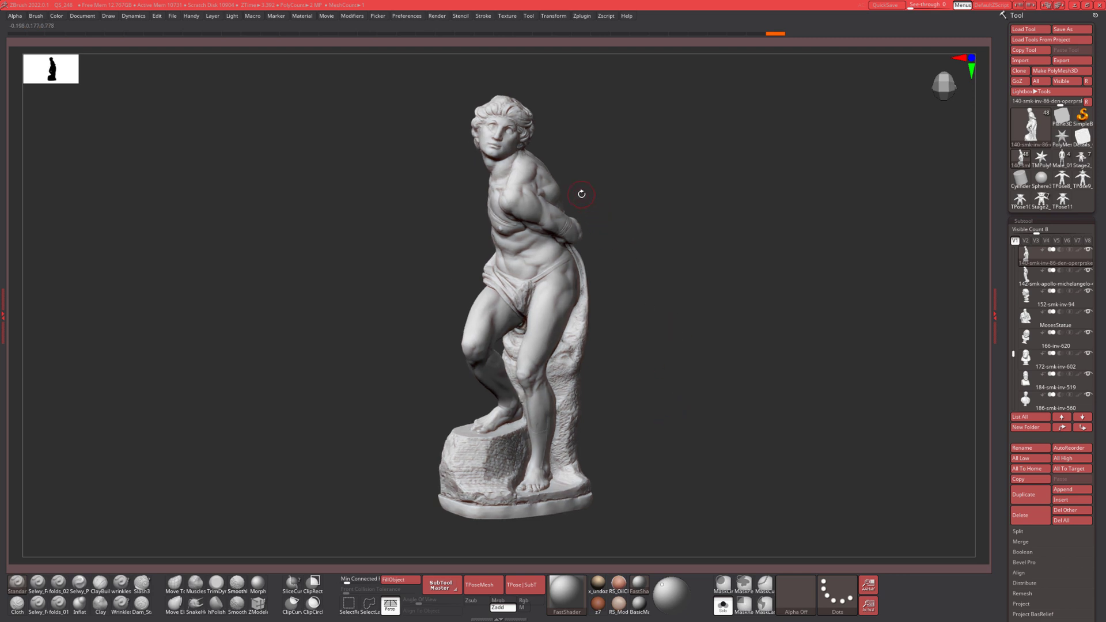
mouse_move(571, 204)
left_mouse_down()
mouse_move(624, 203)
mouse_move(552, 196)
left_mouse_up()
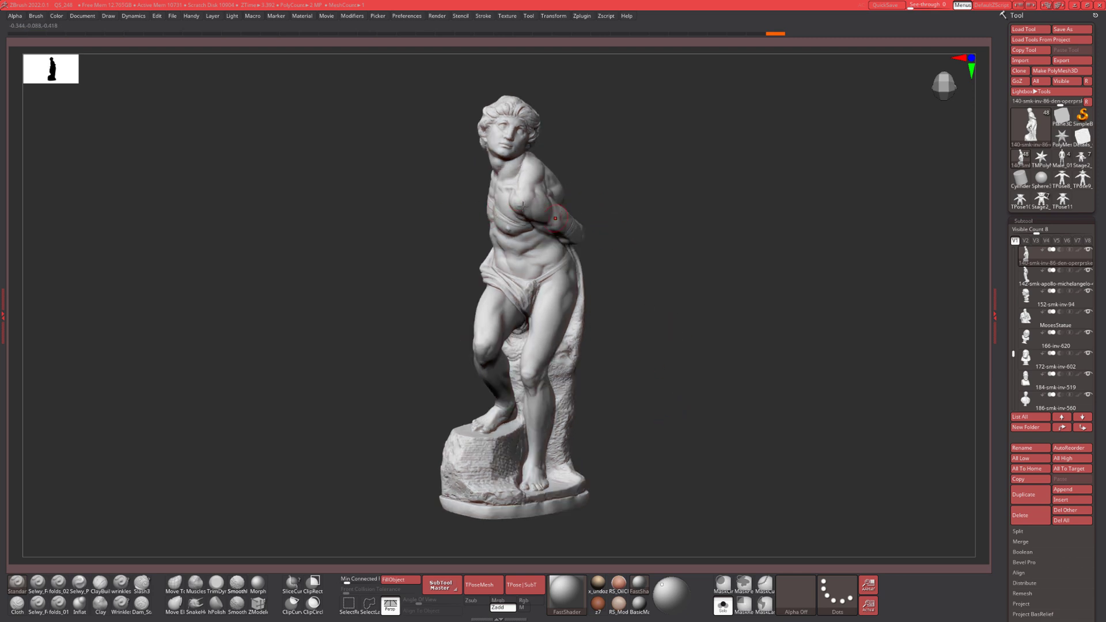
left_click_drag(680, 271, 666, 273)
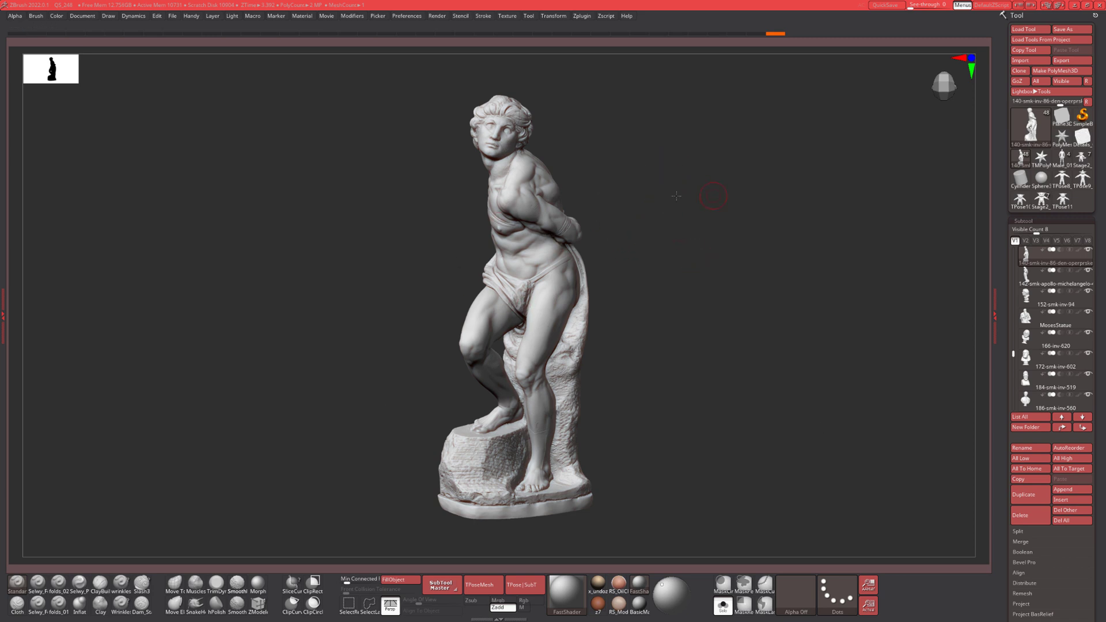
left_click_drag(676, 196, 575, 223, "alt")
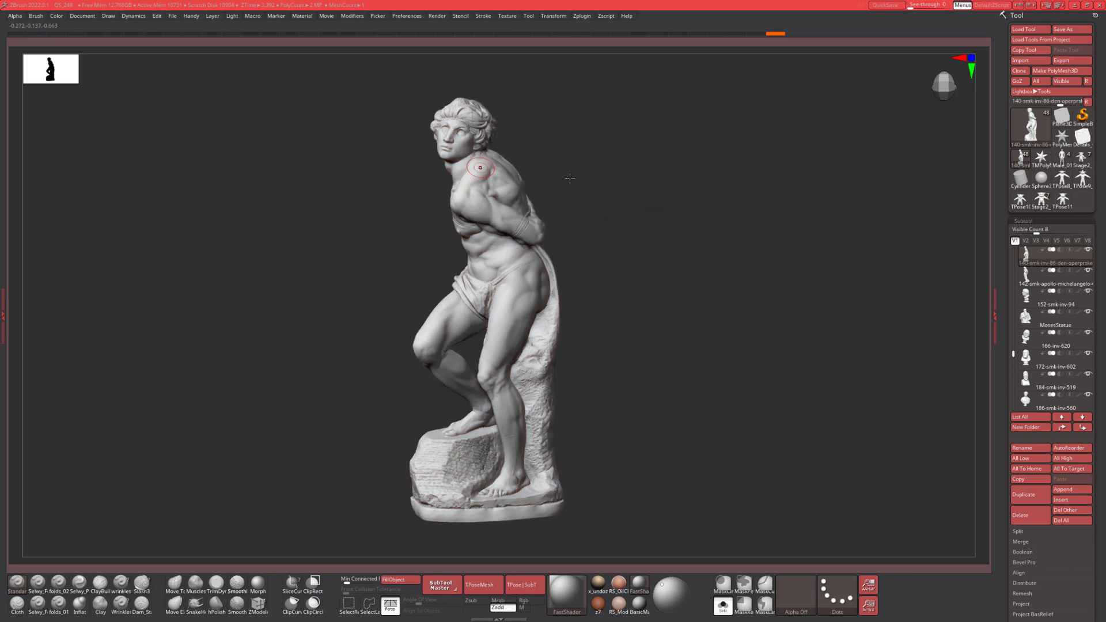
left_click_drag(570, 178, 501, 201)
mouse_move(667, 213)
left_mouse_down()
mouse_move(648, 210)
mouse_move(675, 216)
left_mouse_up()
left_click_drag(694, 259, 733, 240)
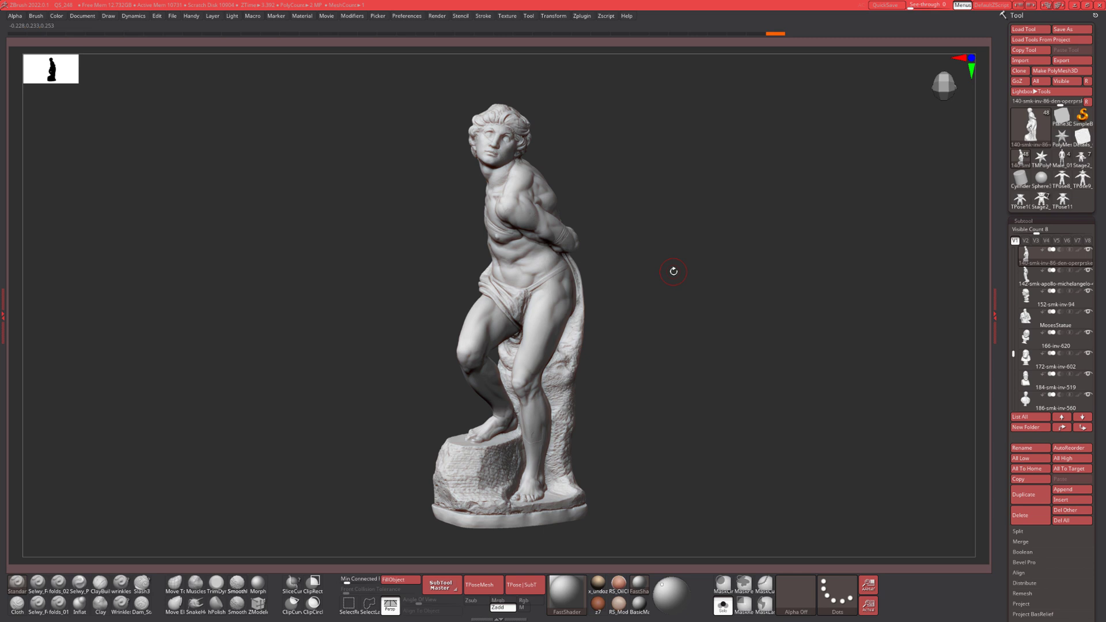
left_click_drag(669, 229, 527, 297)
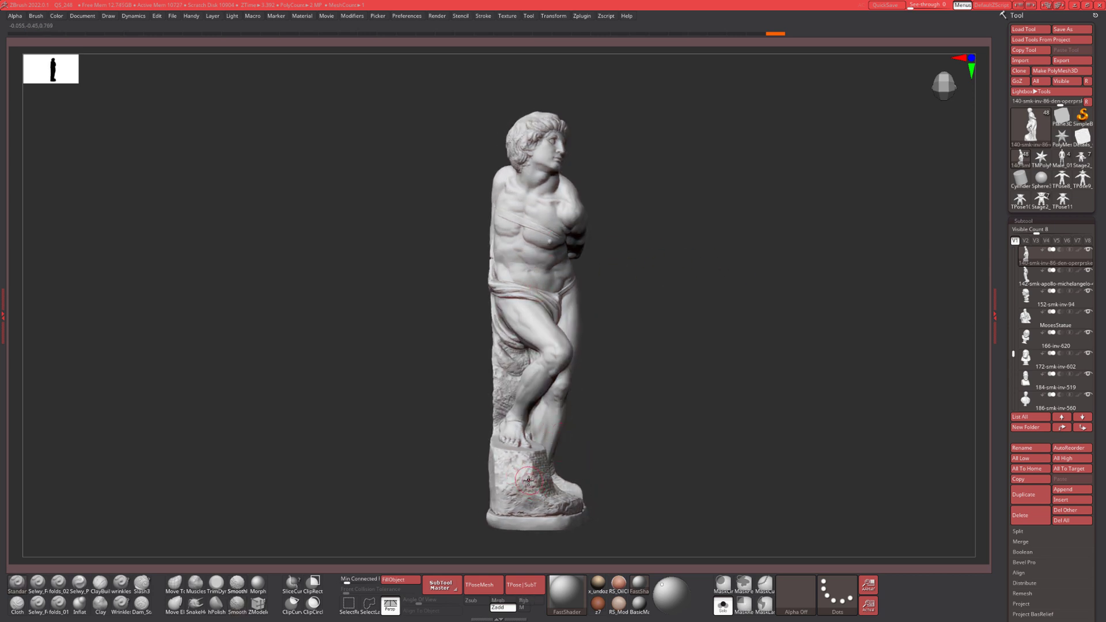
Draw a vertical transpose line about 94.5 units long from the statue's upper chest down to its rock base.
key("w")
left_click_drag(528, 492, 529, 229)
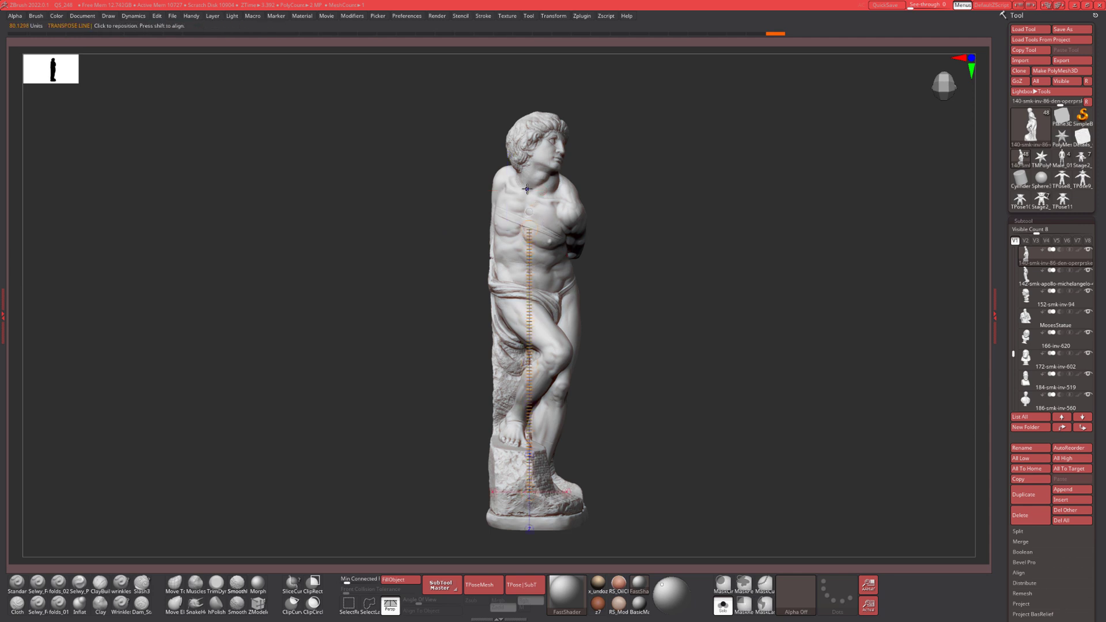
left_click_drag(527, 188, 527, 485)
Examine the statue's pose against the vertical line from the side and three-quarter views, and return to drawing mode.
left_click_drag(671, 390, 661, 306)
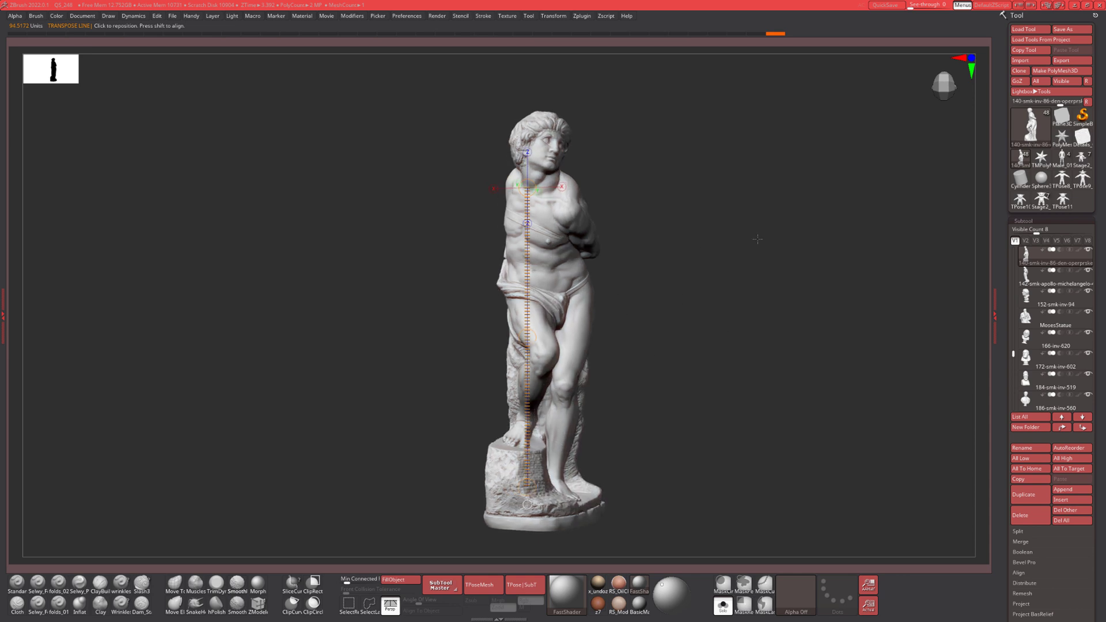
left_click_drag(614, 337, 631, 301)
left_click_drag(708, 235, 656, 225, "shift")
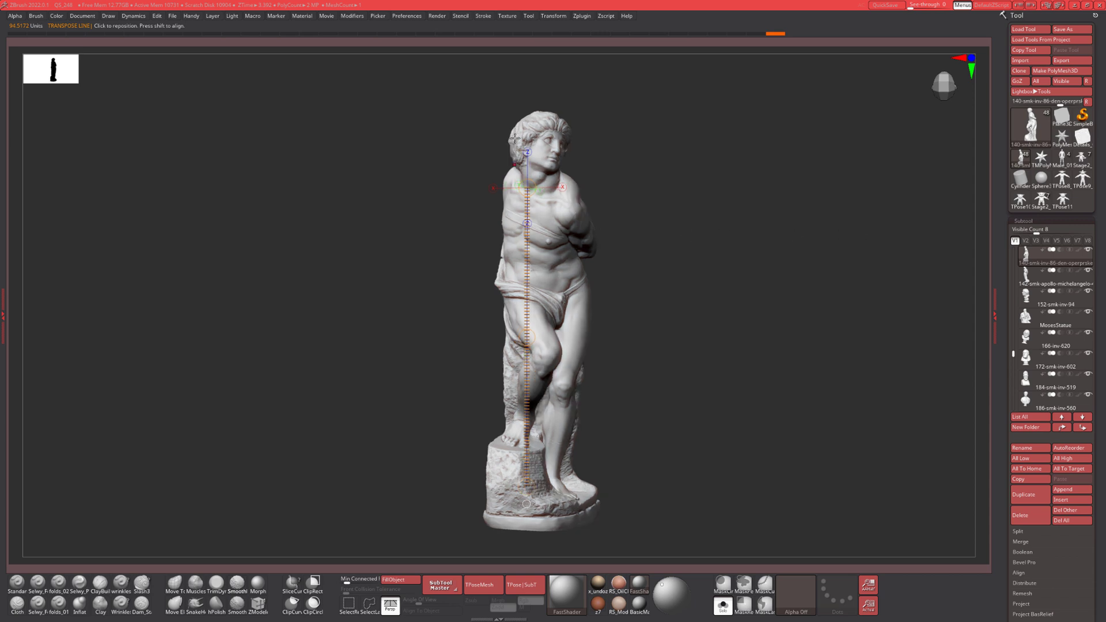
left_click_drag(703, 307, 430, 367)
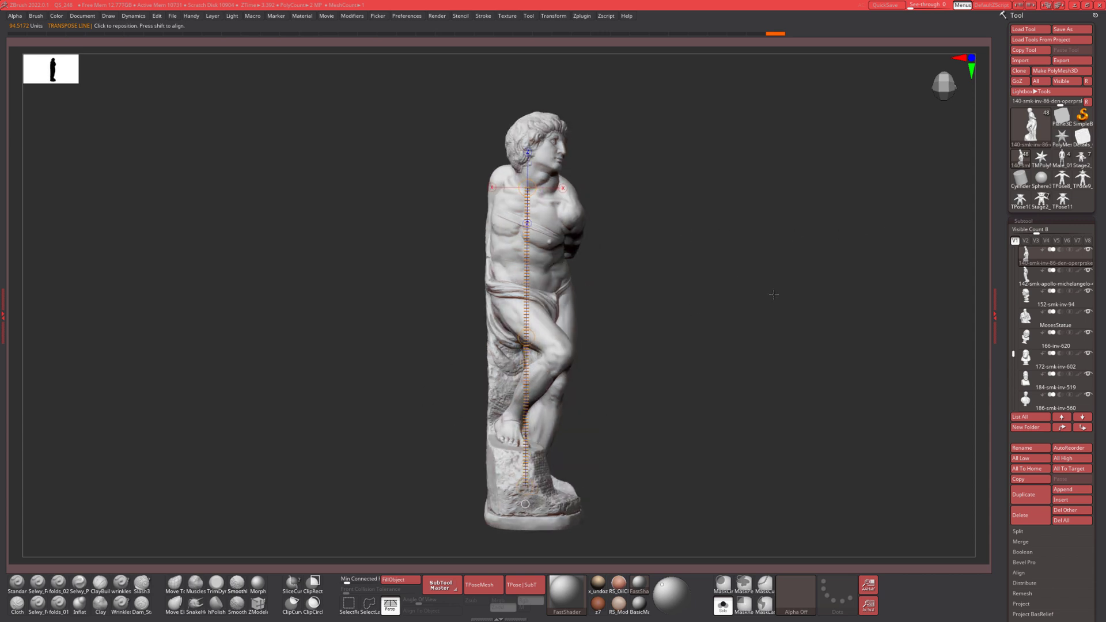
left_click_drag(683, 286, 654, 296)
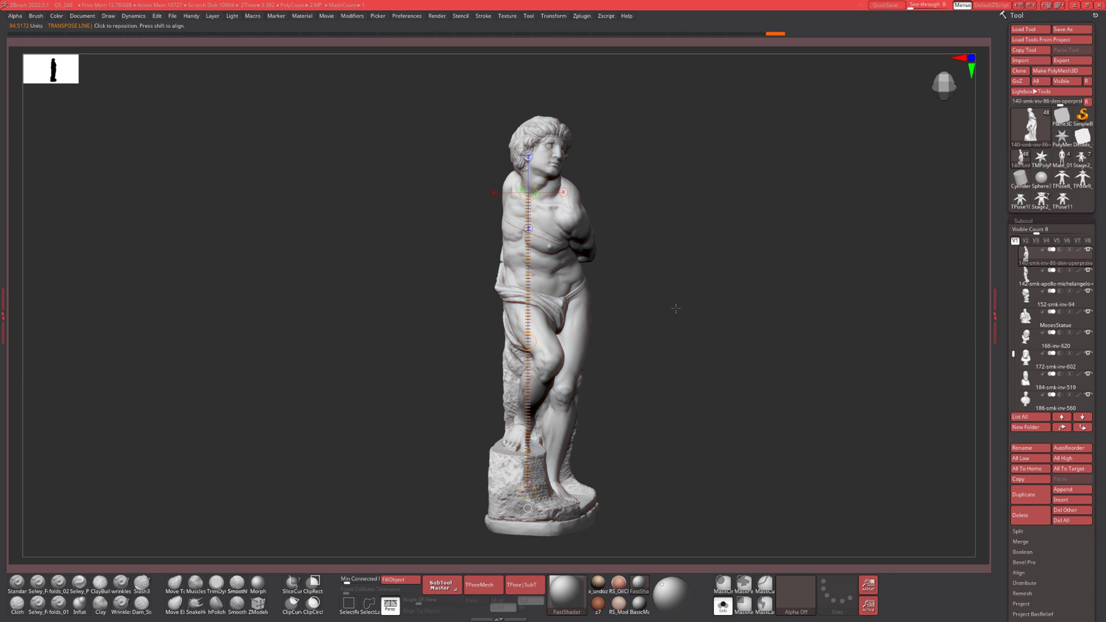
left_click_drag(618, 362, 608, 309)
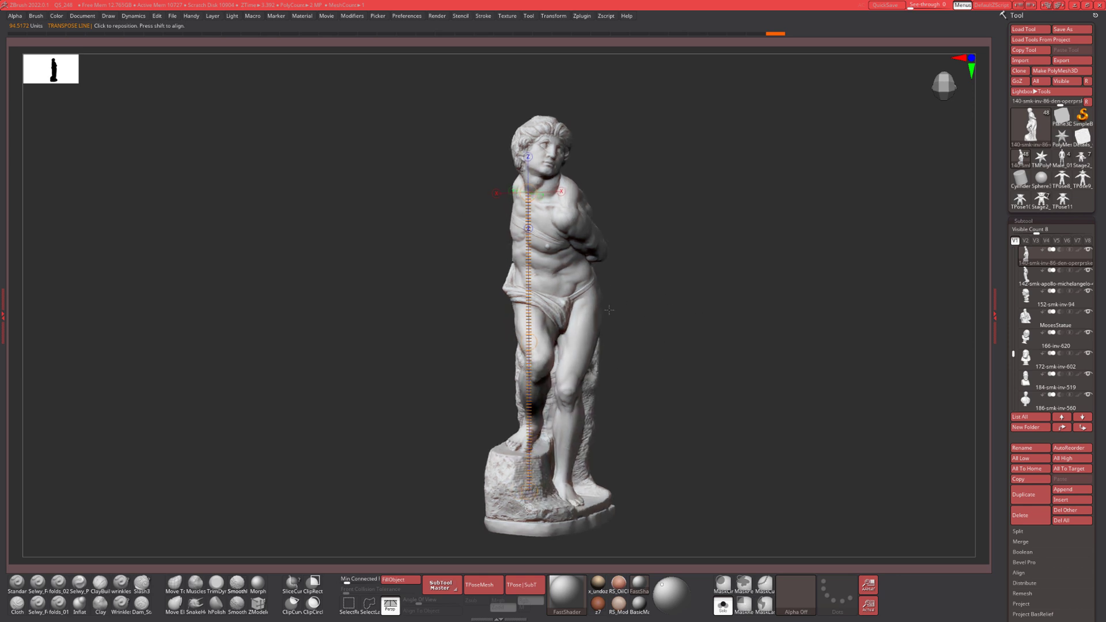
left_click_drag(529, 342, 552, 343)
mouse_move(1000, 427)
left_mouse_down()
mouse_move(998, 338)
mouse_move(998, 425)
left_mouse_up()
left_click_drag(700, 389, 645, 374)
key("q")
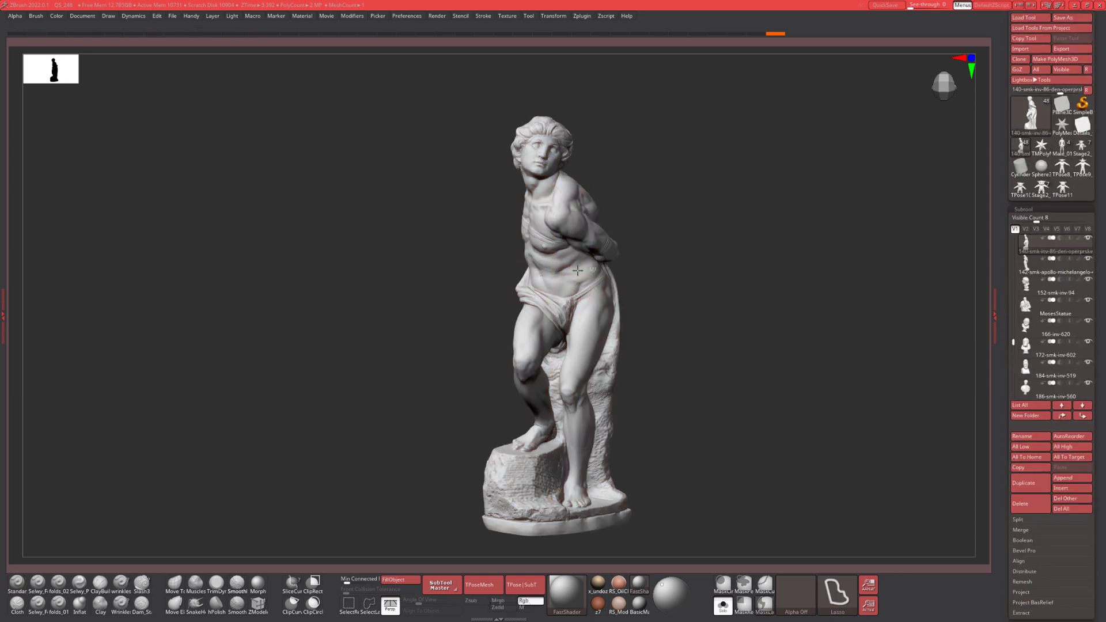
Lasso-mask the abdomen from the three-quarter view, clear the mask, and turn the statue toward its bent-leg side.
left_click_drag(584, 270, 592, 293, "ctrl")
left_click_drag(685, 296, 772, 311, "ctrl")
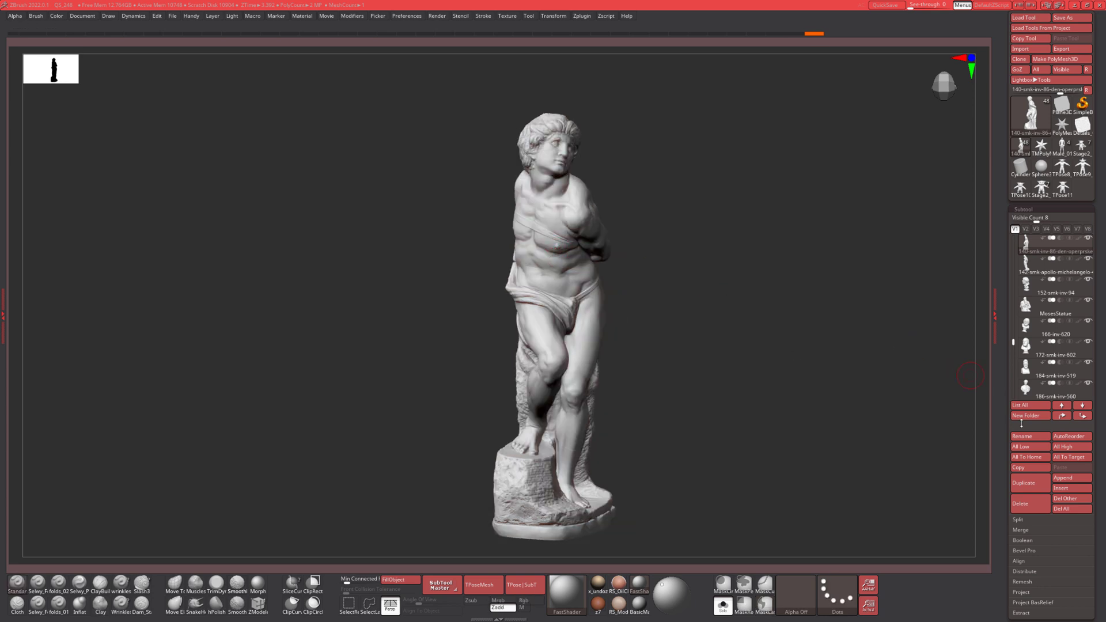
left_click_drag(999, 432, 999, 443)
left_click_drag(697, 303, 761, 322)
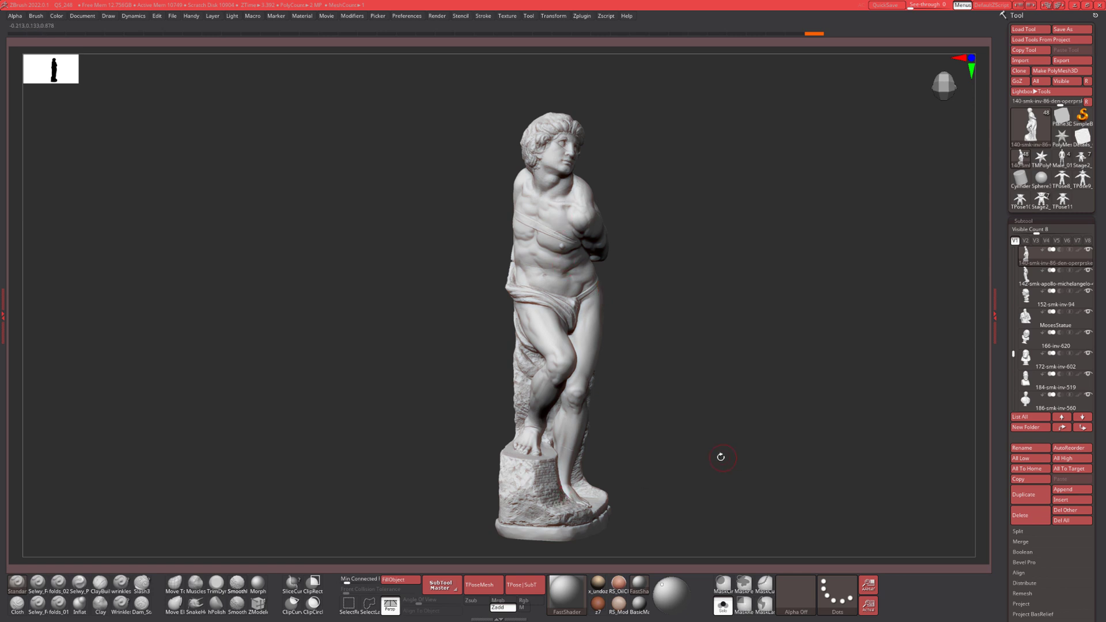
Lasso-mask the statue's body below the head from the open three-quarter view to isolate its overall mass, and clear the mask.
mouse_move(720, 457)
left_mouse_down()
mouse_move(701, 441)
mouse_move(690, 356)
mouse_move(713, 265)
mouse_move(652, 245)
mouse_move(561, 173)
mouse_move(487, 167)
mouse_move(469, 311)
mouse_move(516, 474)
mouse_move(649, 461)
mouse_move(676, 369)
left_mouse_up()
mouse_move(748, 343)
left_mouse_down()
mouse_move(696, 309)
mouse_move(449, 401)
left_mouse_up()
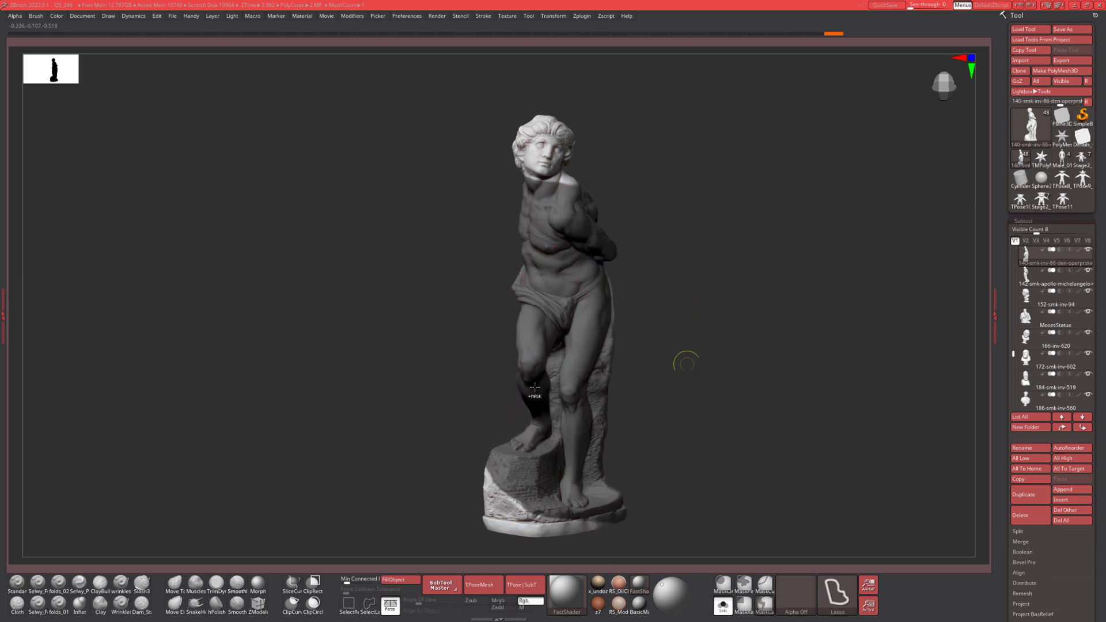
left_click_drag(648, 262, 751, 182)
mouse_move(690, 331)
left_mouse_down("ctrl")
mouse_move(696, 279)
mouse_move(680, 253)
left_mouse_up("ctrl")
Mask the statue from the neck down to the knees in the front three-quarter view, and clear the mask.
mouse_move(672, 153)
left_mouse_down("ctrl")
mouse_move(510, 170)
mouse_move(752, 338)
mouse_move(756, 293)
left_mouse_up("ctrl")
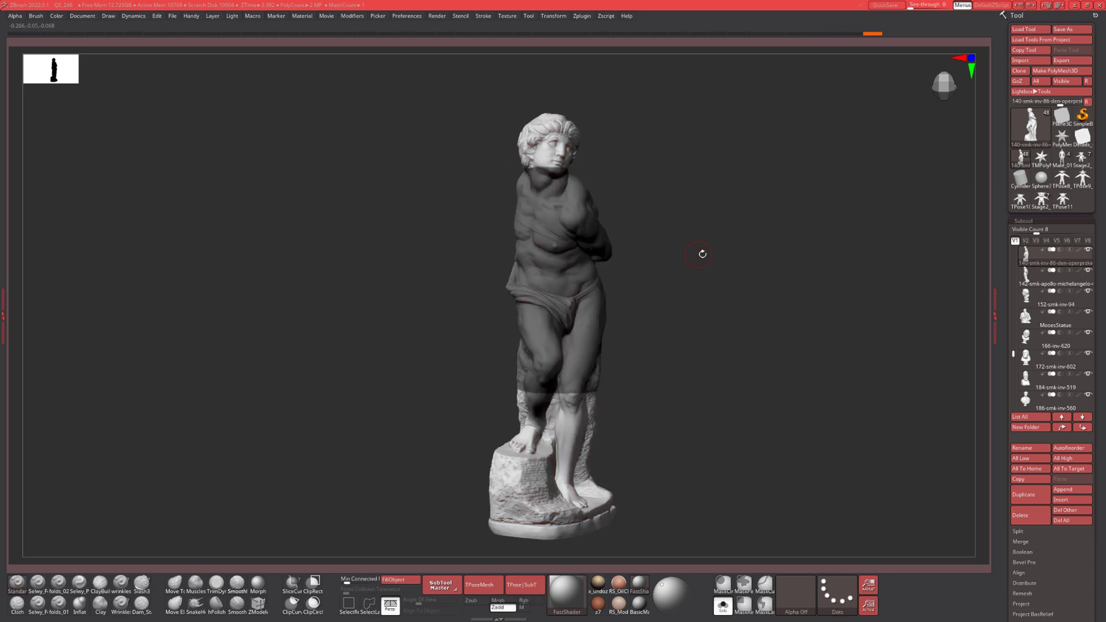
left_click_drag(702, 254, 716, 251)
left_click(698, 236, "ctrl")
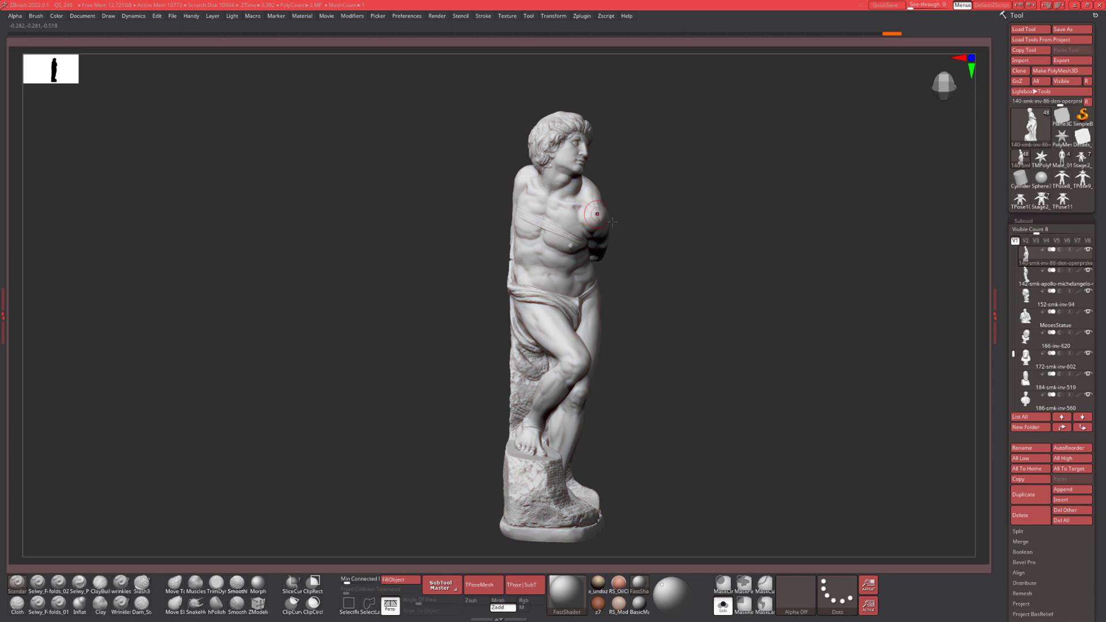
Mask the body below the head again, extend the mask over the exposed shoulder, clear it, and compare the front three-quarter views.
mouse_move(615, 222)
left_mouse_down()
mouse_move(639, 225)
mouse_move(493, 265)
left_mouse_up()
left_click_drag(747, 271, 733, 262)
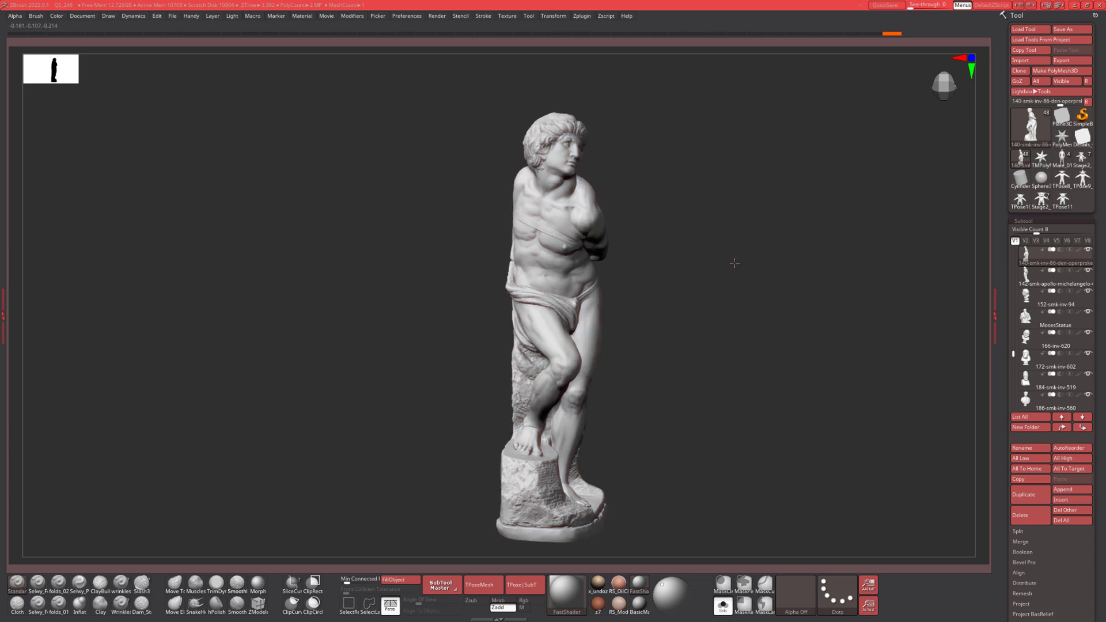
mouse_move(673, 227)
left_mouse_down("ctrl")
mouse_move(654, 218)
mouse_move(471, 335)
mouse_move(494, 459)
mouse_move(615, 519)
mouse_move(648, 484)
left_mouse_up("ctrl")
mouse_move(701, 378)
left_mouse_down()
mouse_move(681, 283)
mouse_move(571, 220)
left_mouse_up()
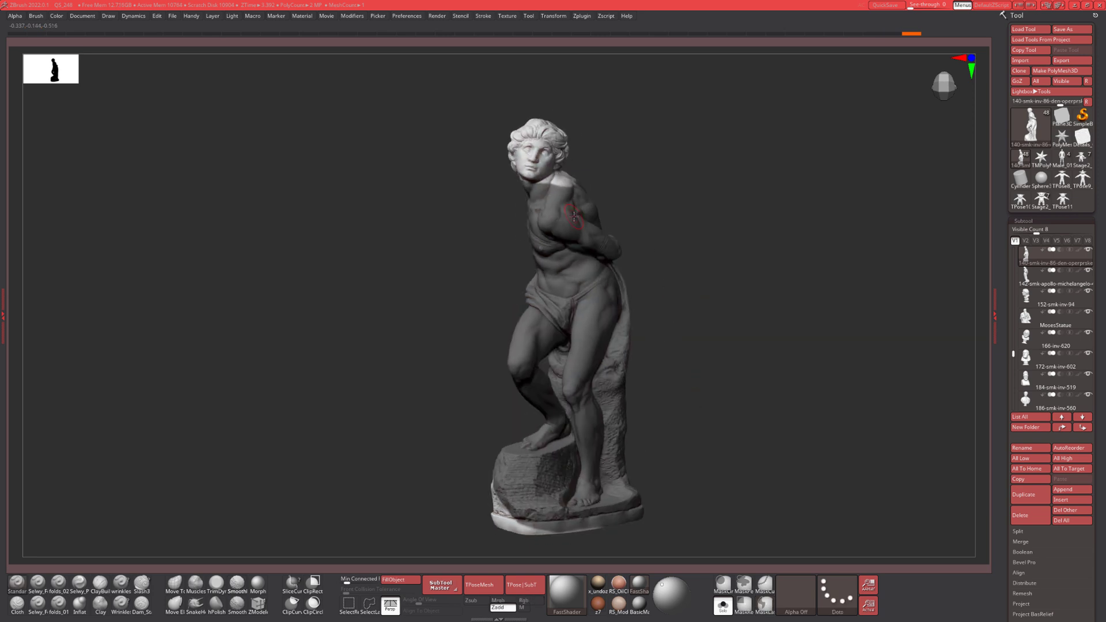
mouse_move(636, 155)
left_mouse_down("ctrl")
mouse_move(542, 178)
mouse_move(500, 220)
left_mouse_up("ctrl")
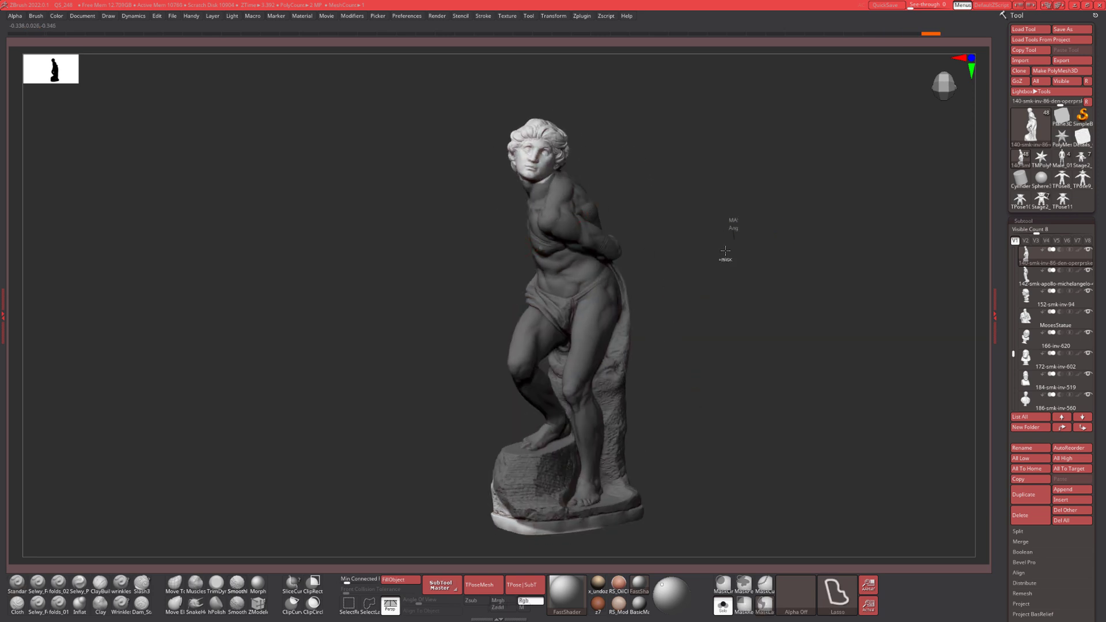
left_click_drag(725, 251, 714, 270, "ctrl")
left_click_drag(472, 271, 549, 288)
left_click_drag(747, 276, 708, 288)
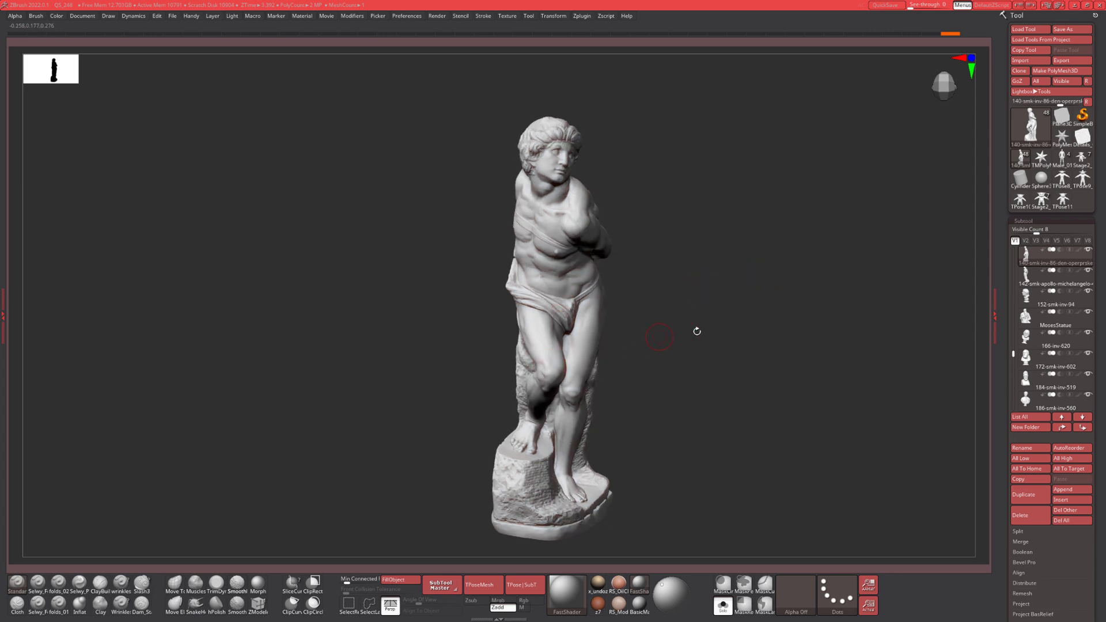
left_click_drag(721, 330, 655, 326)
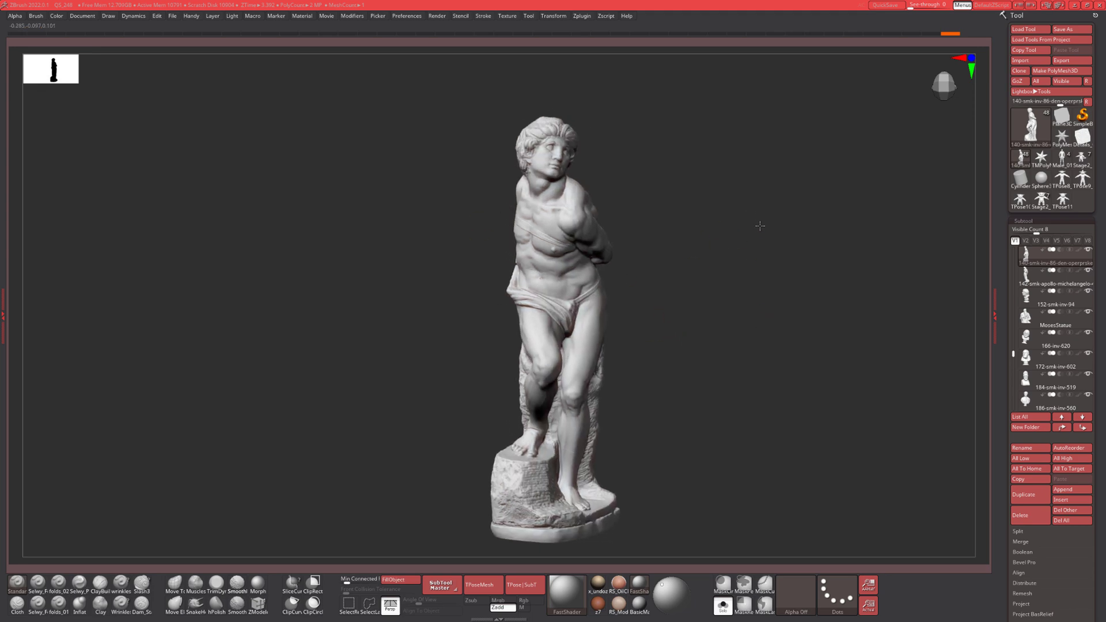